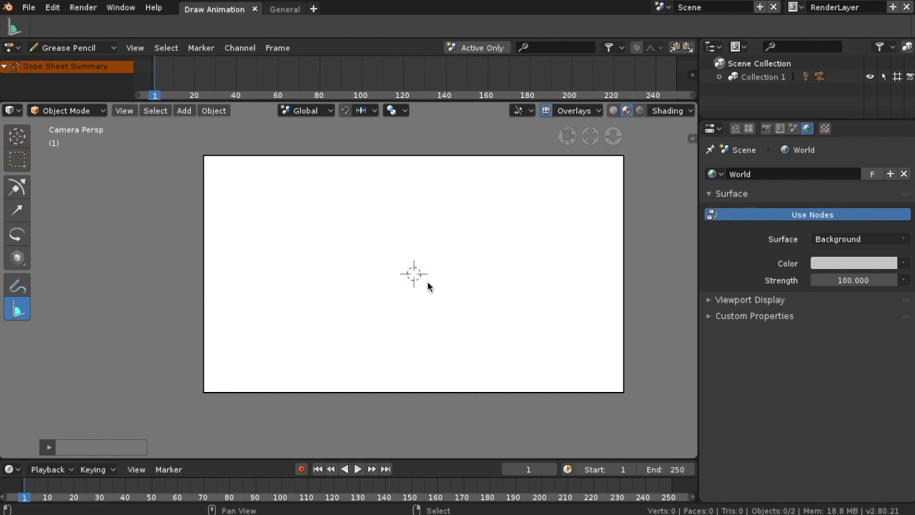
Step: Open the Add menu in the 3D viewport with Shift+A to show the Grease Pencil options
key("shift+a")
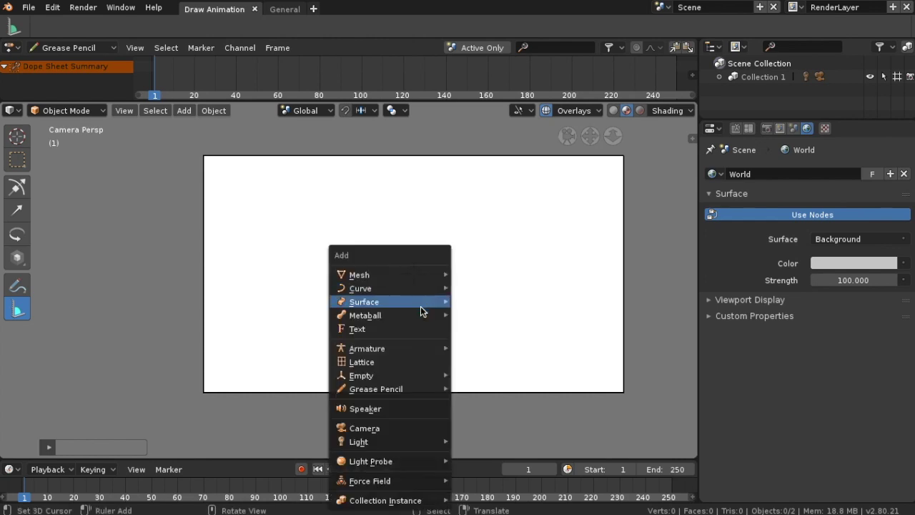
mouse_move(377, 389)
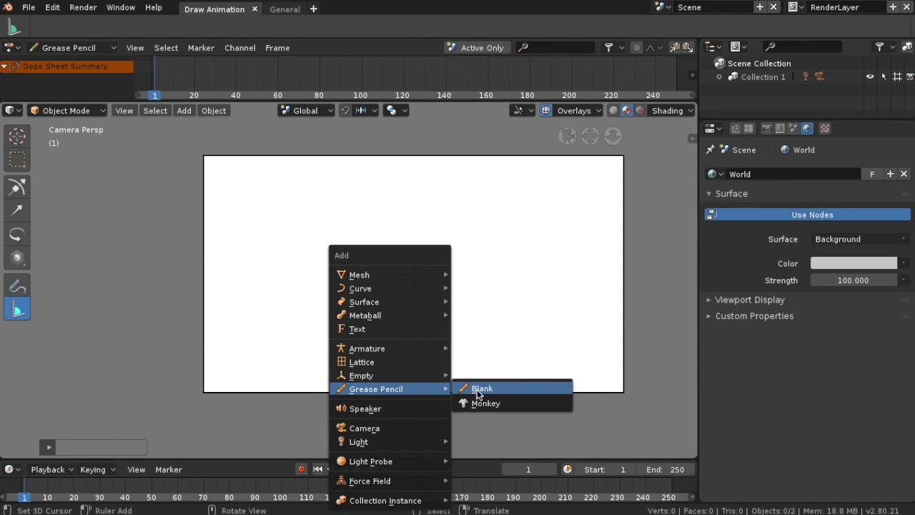
Step: Add a blank Grease Pencil object and rename it ground_obj in the Outliner
left_click(476, 392)
scroll(513, 261, "up", 1)
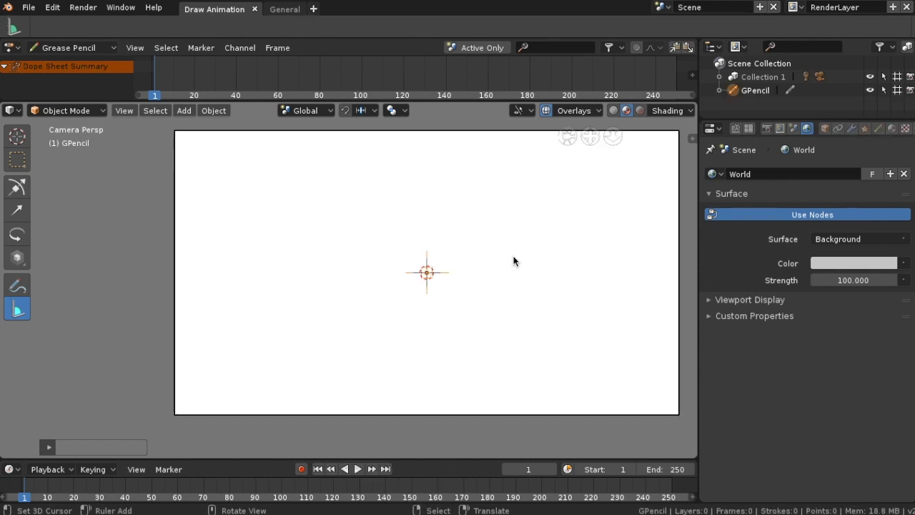
left_click(762, 94)
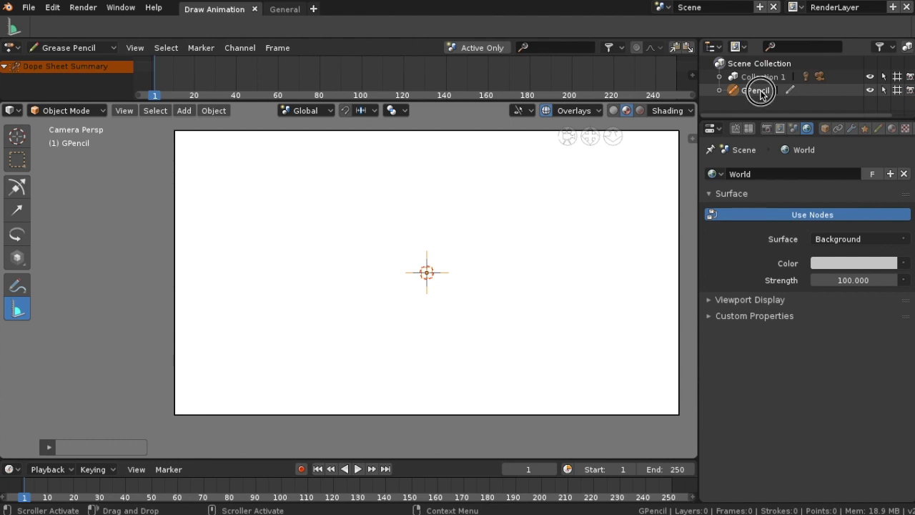
double_click(762, 93)
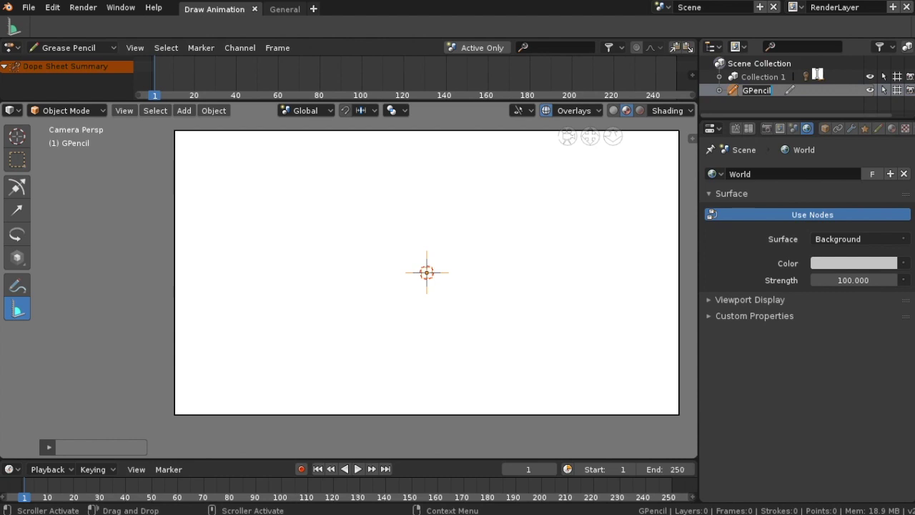
type("gr")
type("ound_")
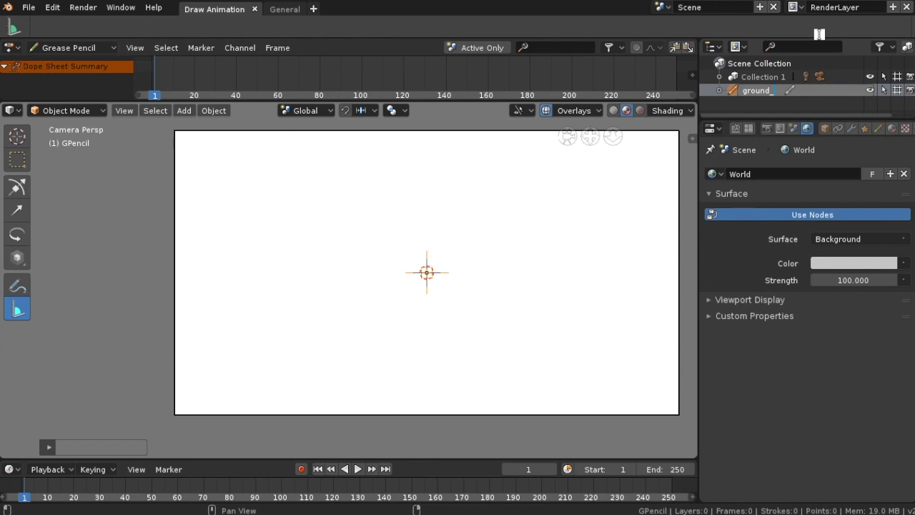
type("obj")
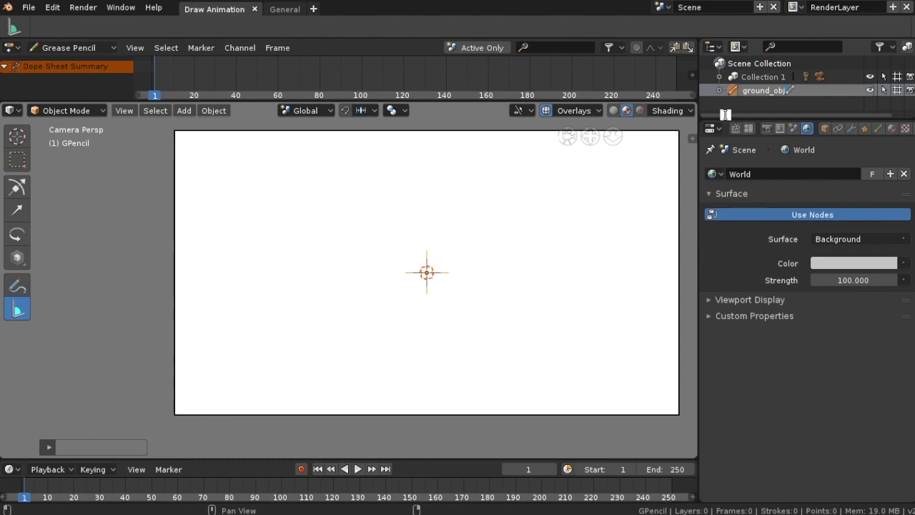
key("Return")
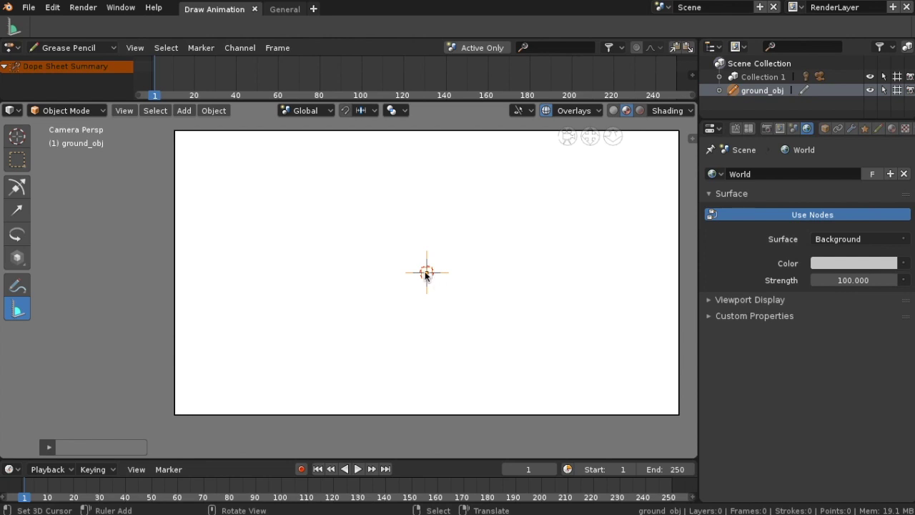
Step: In Draw mode, draw a straight black horizontal line across the lower frame using the Line shape
left_click(100, 111)
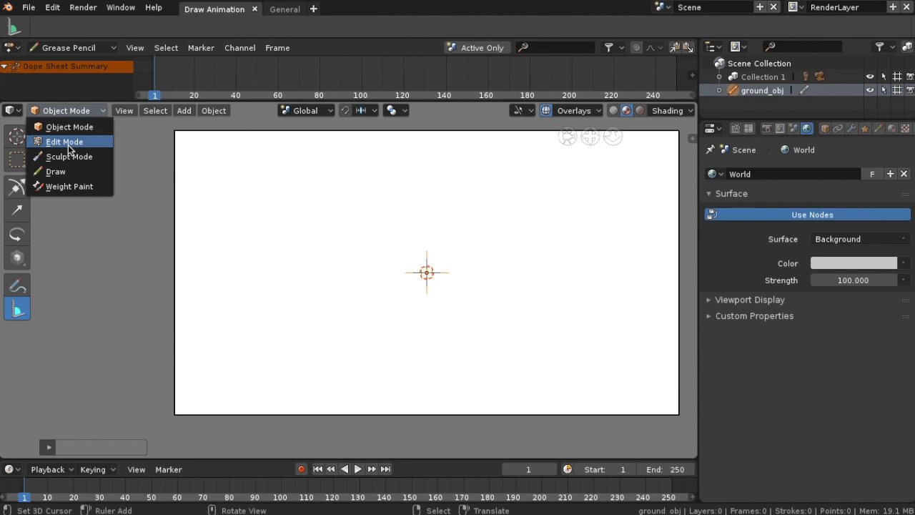
left_click(57, 173)
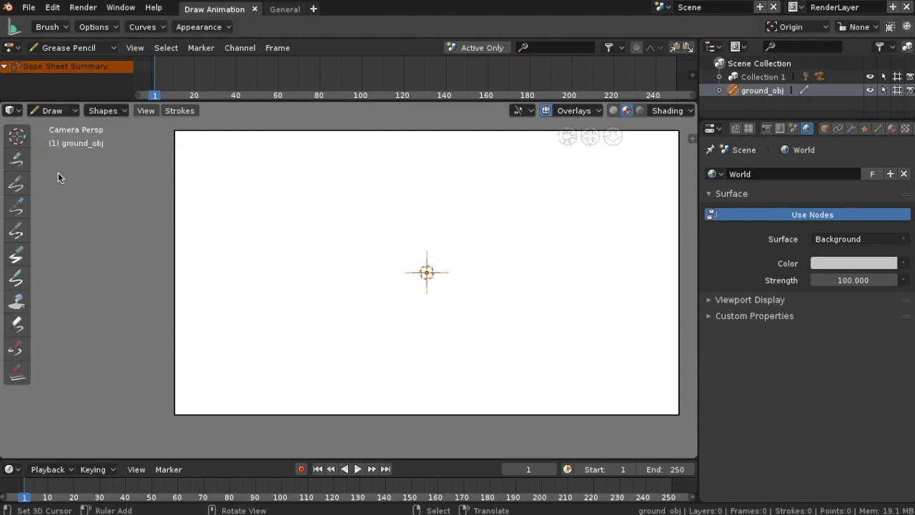
left_click(126, 113)
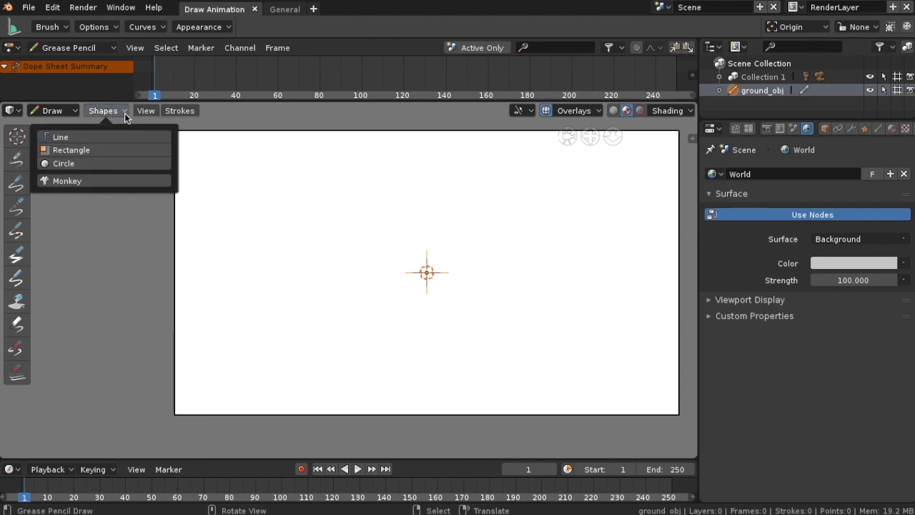
left_click(88, 138)
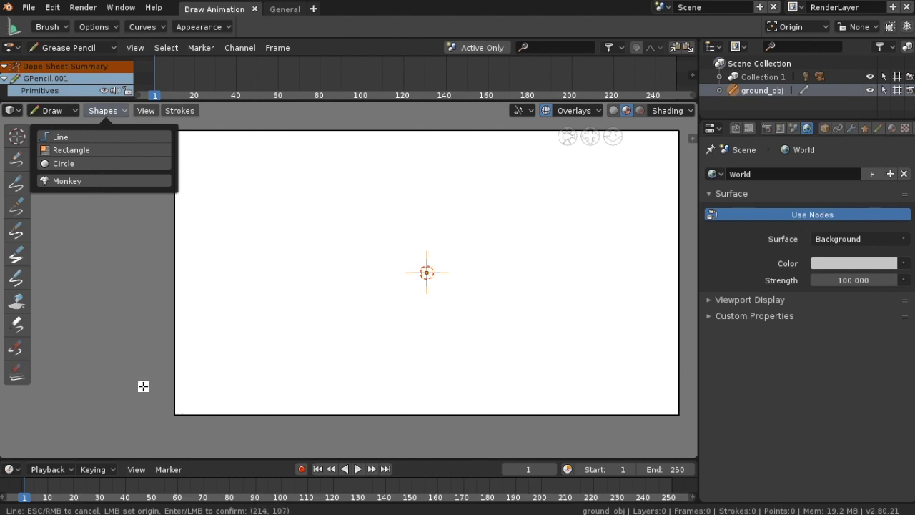
left_click_drag(132, 386, 376, 375)
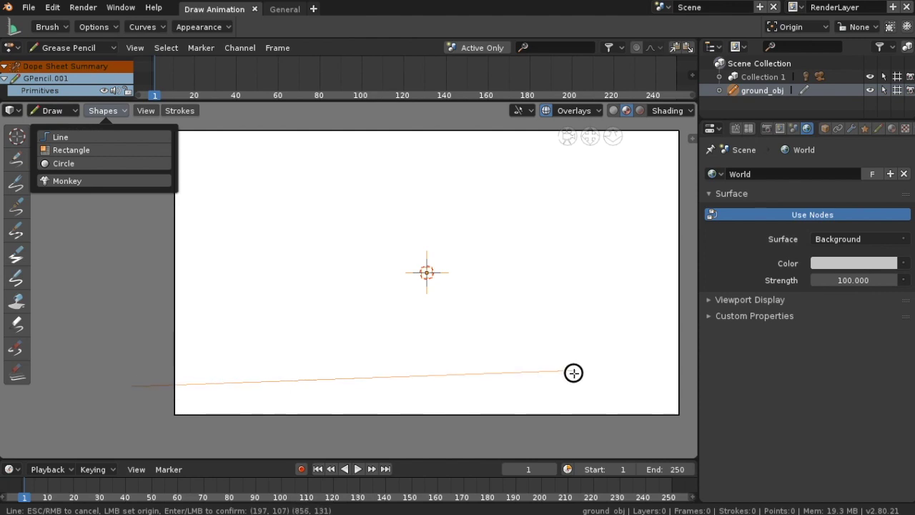
left_click_drag(377, 375, 692, 386)
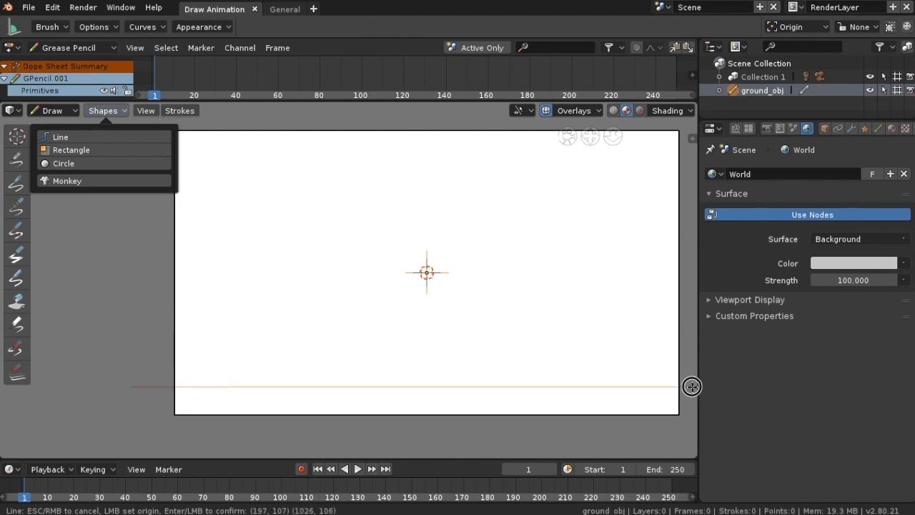
key("Return")
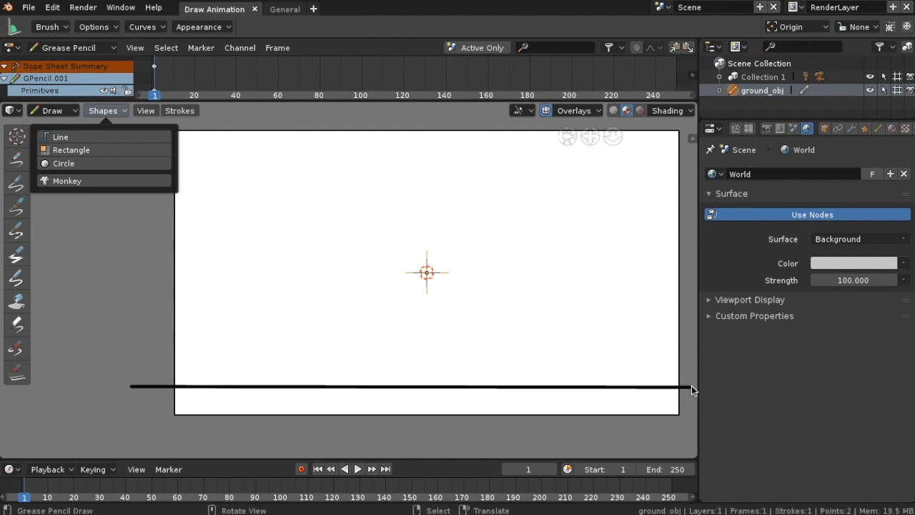
Step: In Edit Mode, lift the ground stroke up so it passes through the object's origin
left_click(75, 113)
left_click(69, 142)
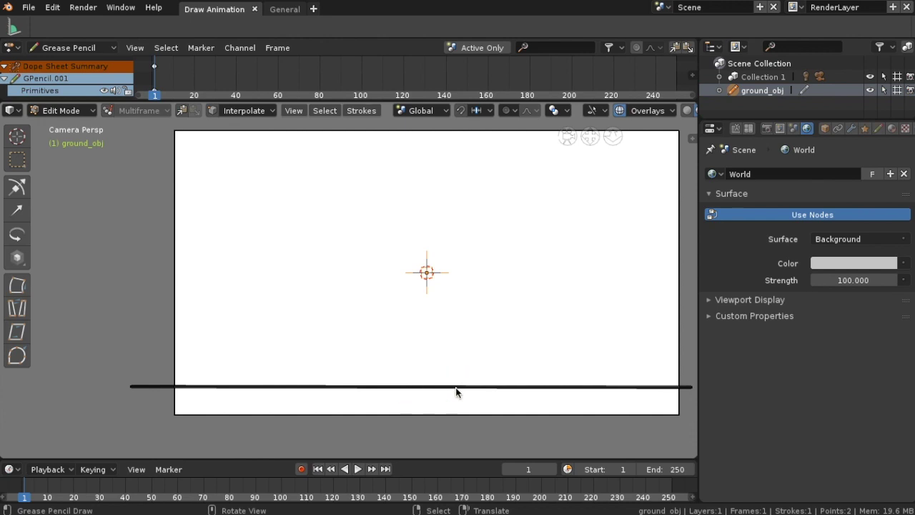
left_click(686, 389)
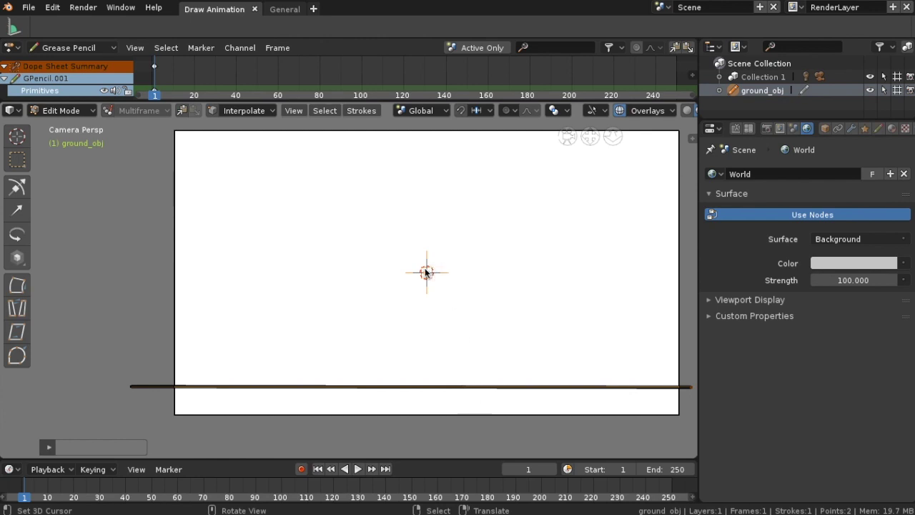
key("g")
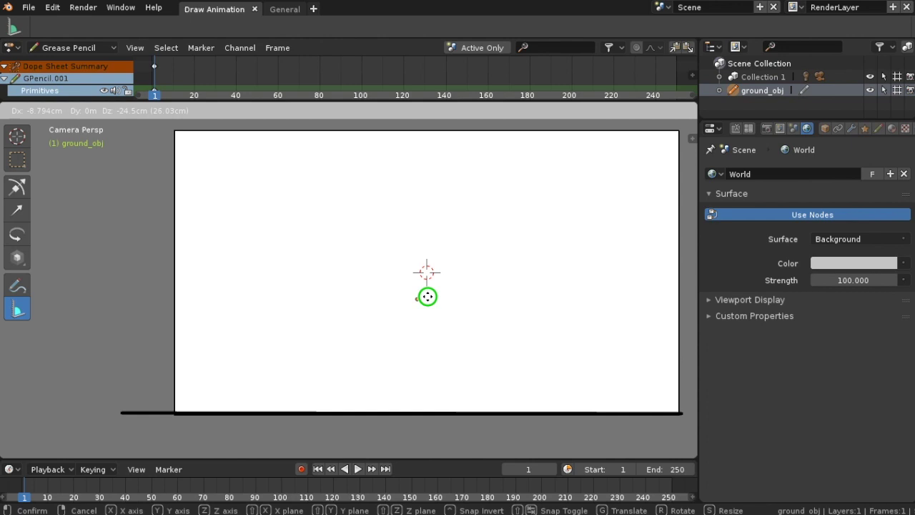
right_click(449, 252)
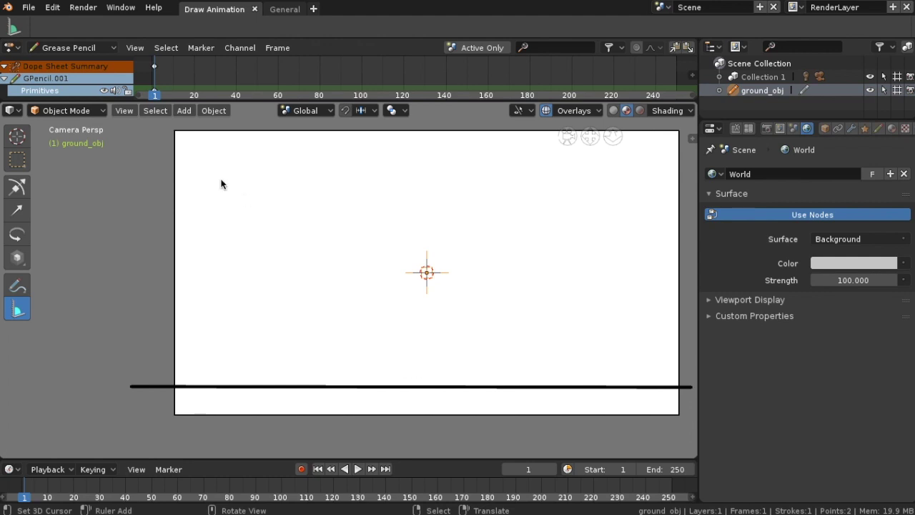
left_click(102, 112)
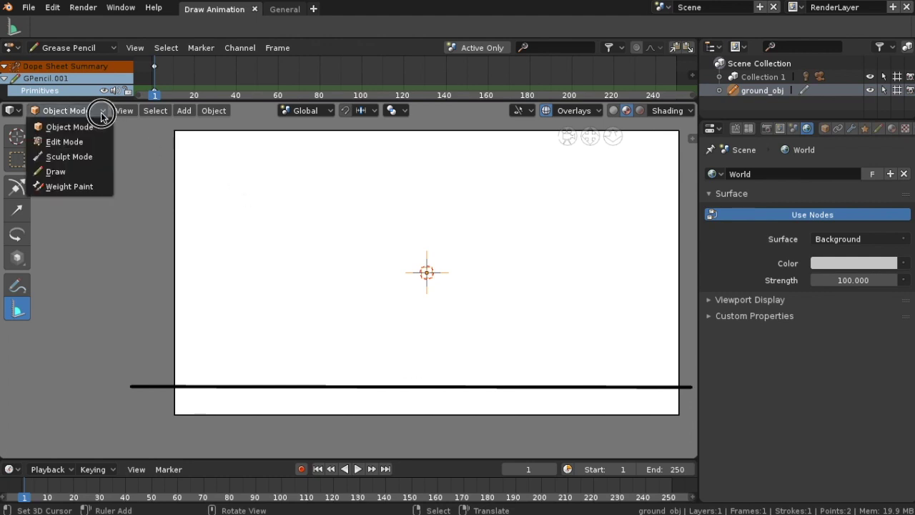
left_click(70, 142)
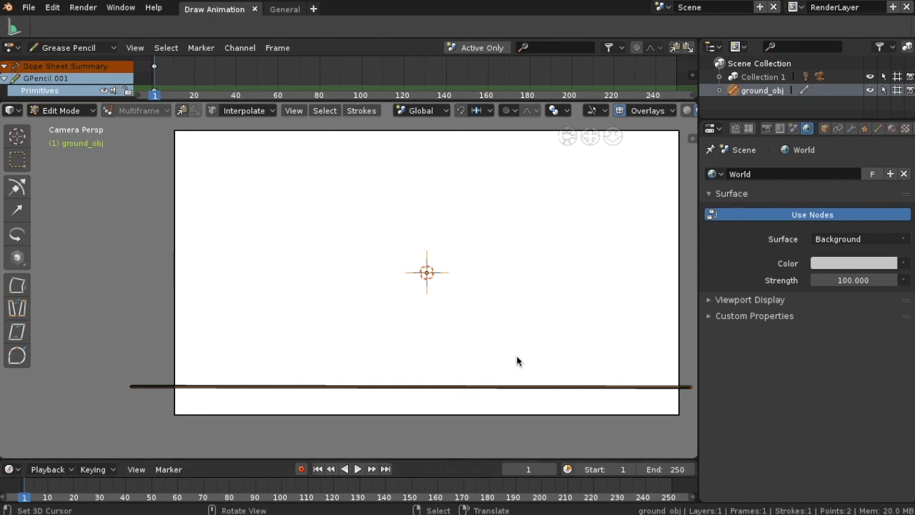
key("alt+a")
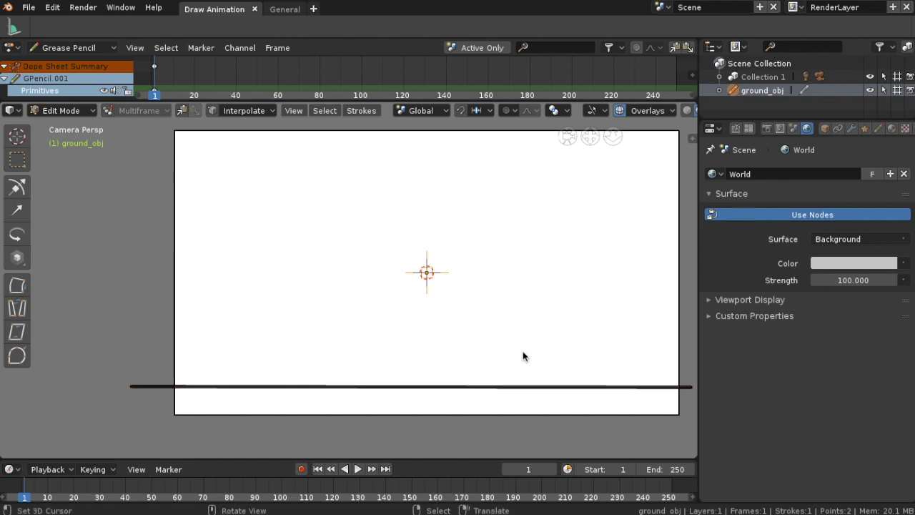
left_click(535, 387)
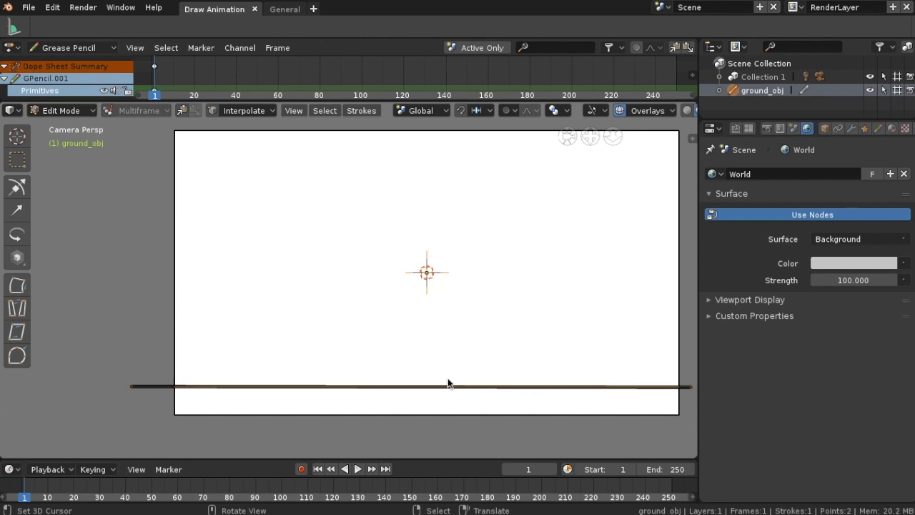
left_click_drag(455, 387, 454, 272)
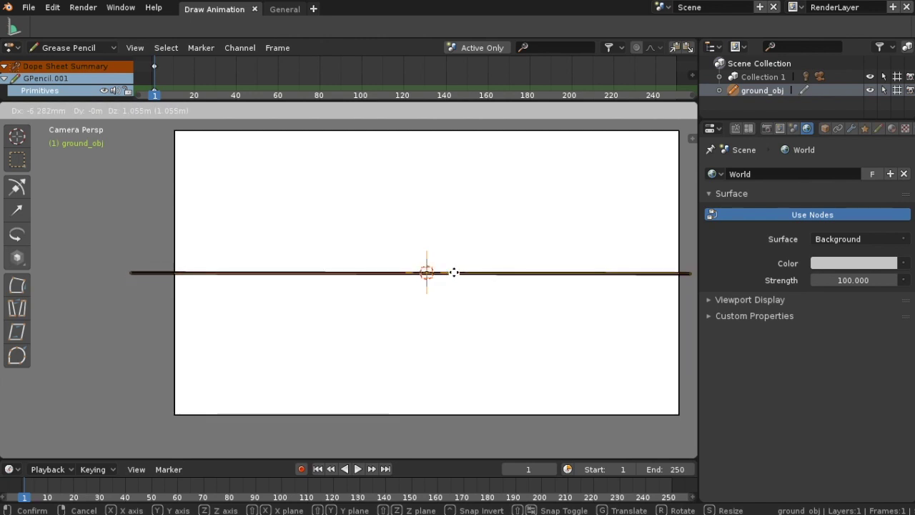
left_click_drag(454, 272, 454, 273)
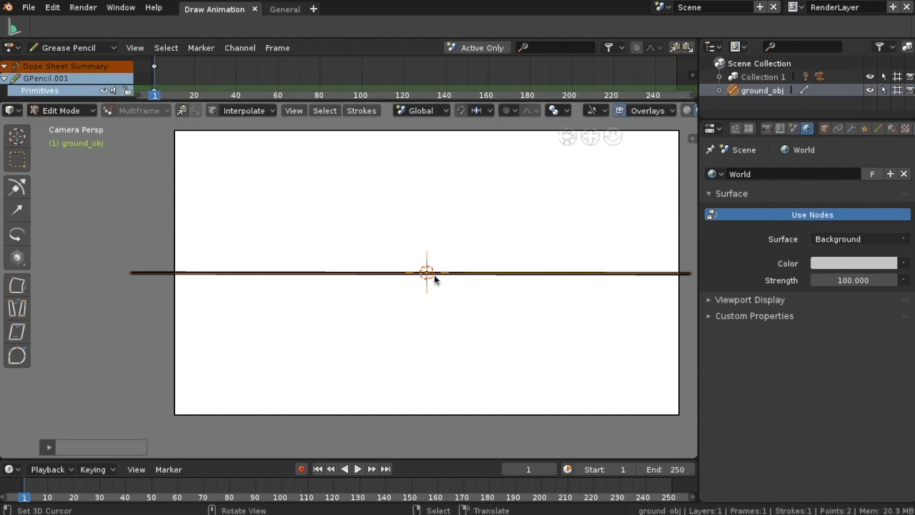
Step: Move ground_obj down along Z so the line sits near the frame's bottom
key("g")
key("z")
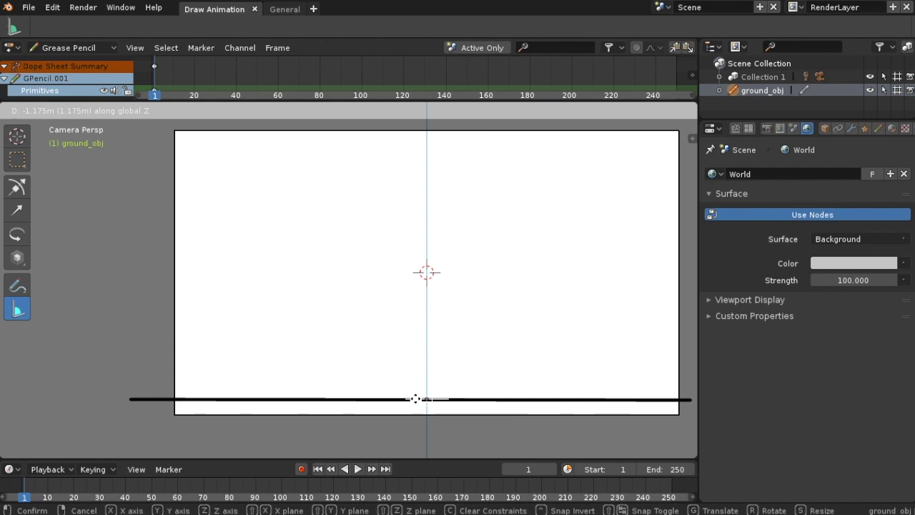
left_click(397, 394)
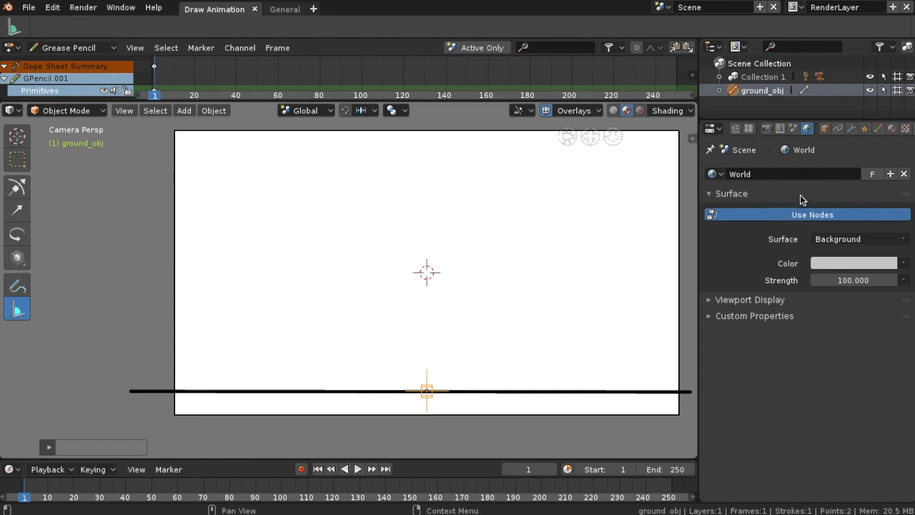
Step: Rename ground_obj's grease pencil data from GPencil.001 to ground_ln
left_click(879, 129)
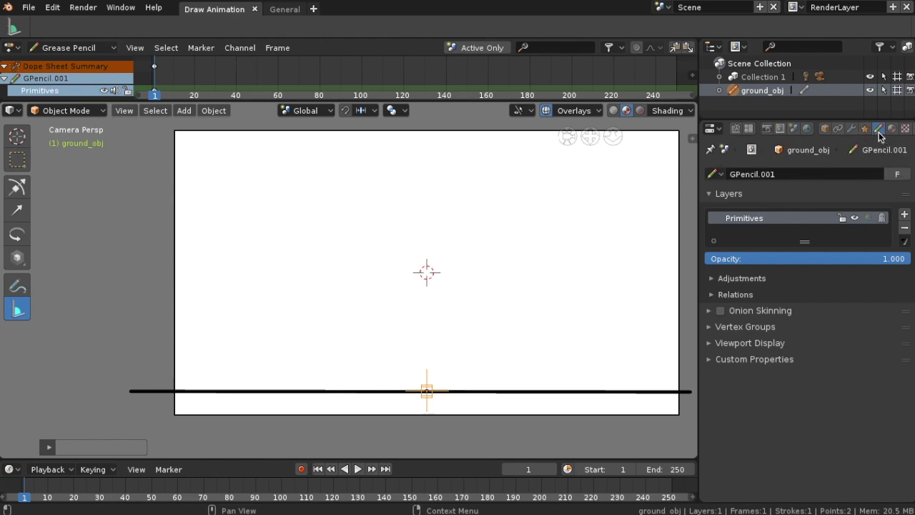
left_click(764, 176)
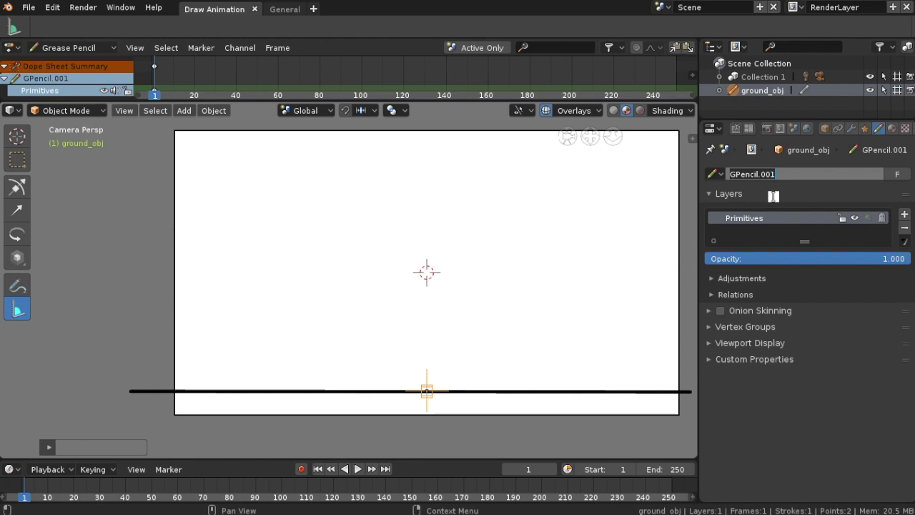
type("ground")
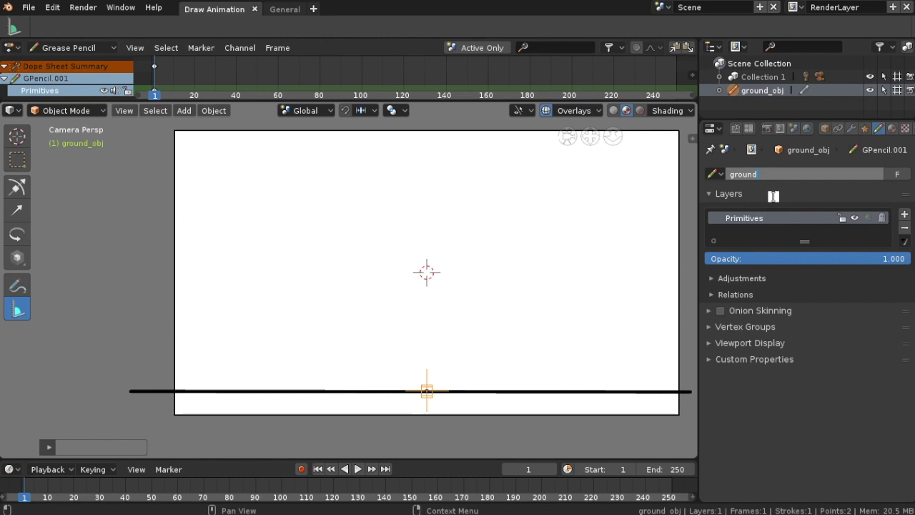
type("_ln")
key("Return")
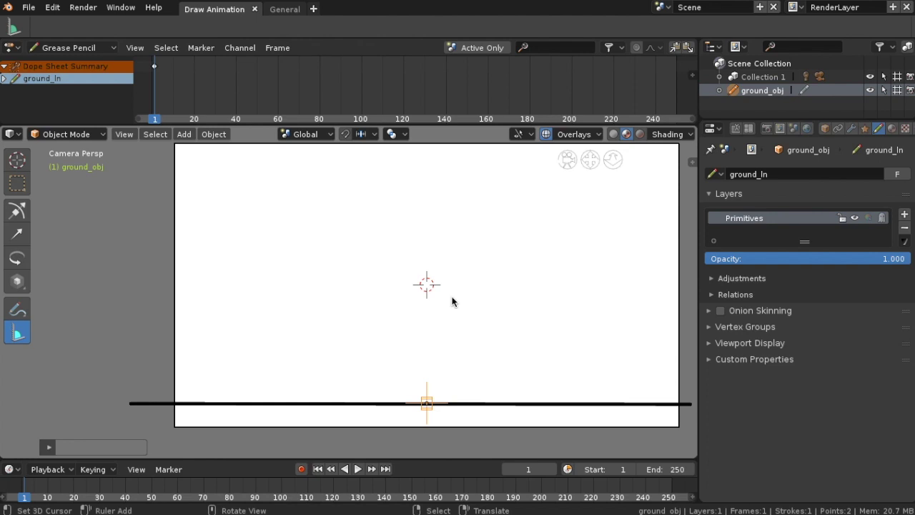
Step: Add a second blank Grease Pencil object and rename it flames_obj in the Outliner
key("shift+a")
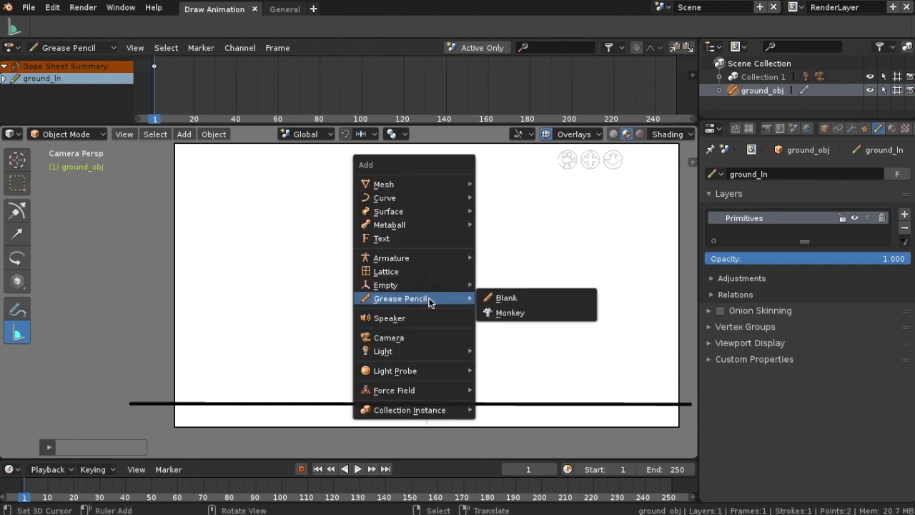
left_click(511, 300)
scroll(469, 297, "up", 1)
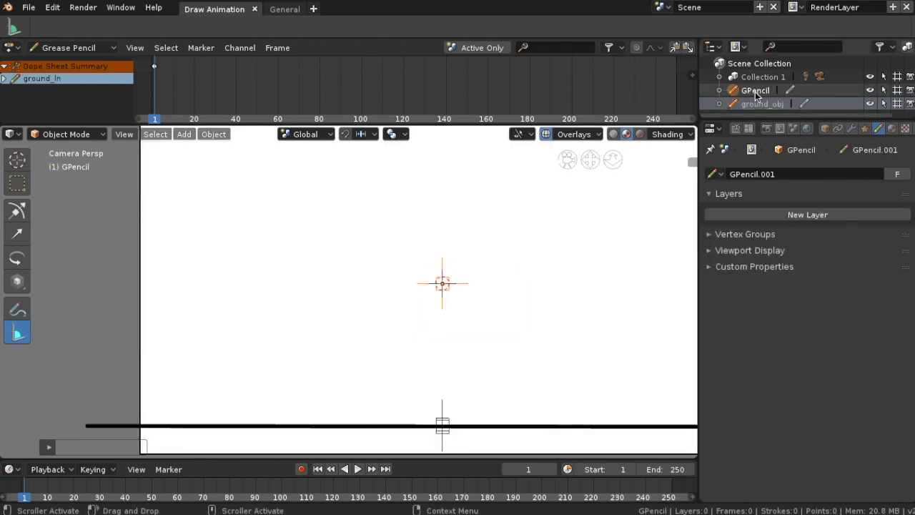
left_click(757, 94)
double_click(758, 93)
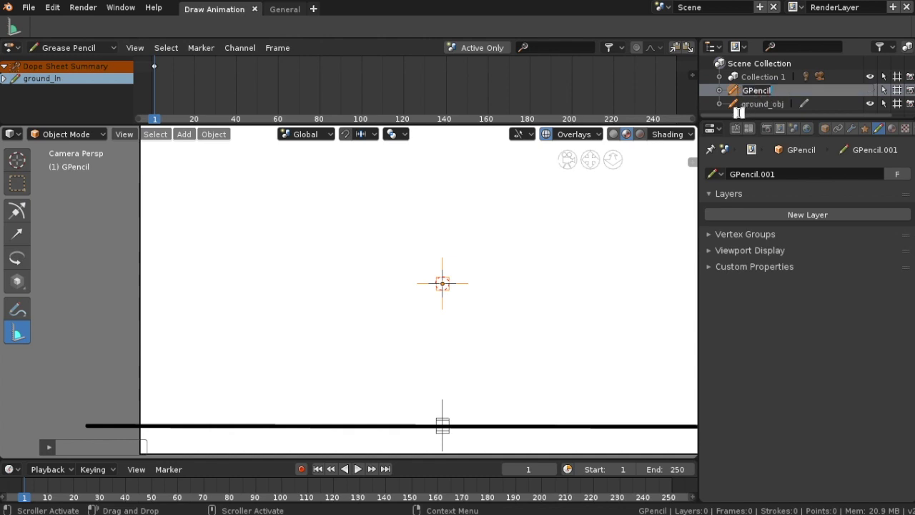
type("f")
type("lame")
type("s_obj")
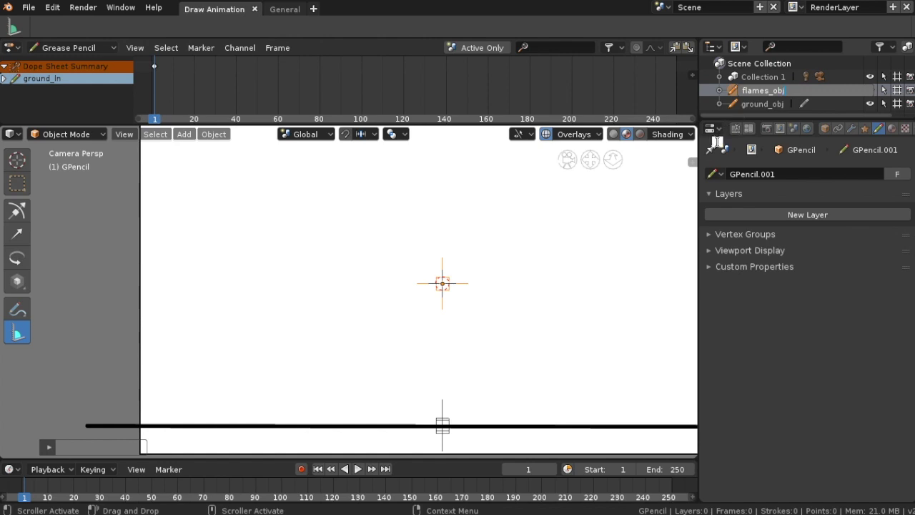
key("Return")
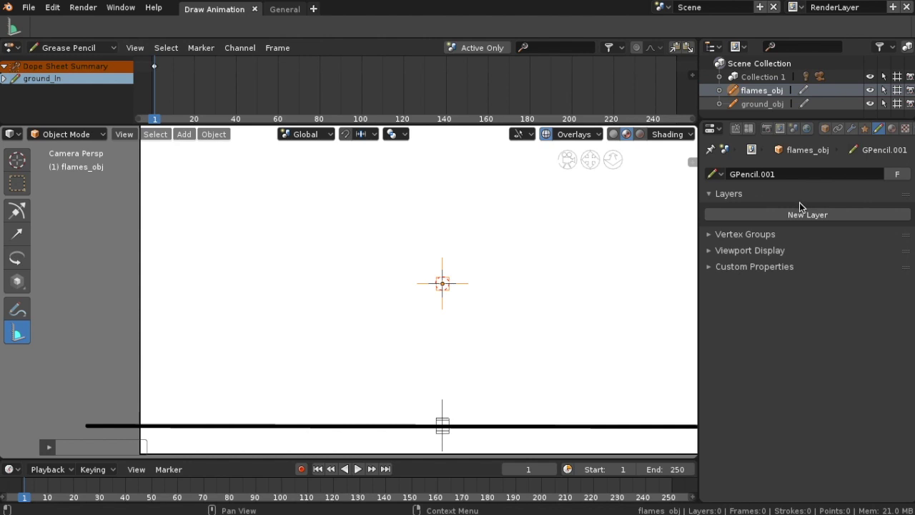
Step: Rename the flames object's grease pencil data to flames_ln
left_click(751, 174)
type("fl")
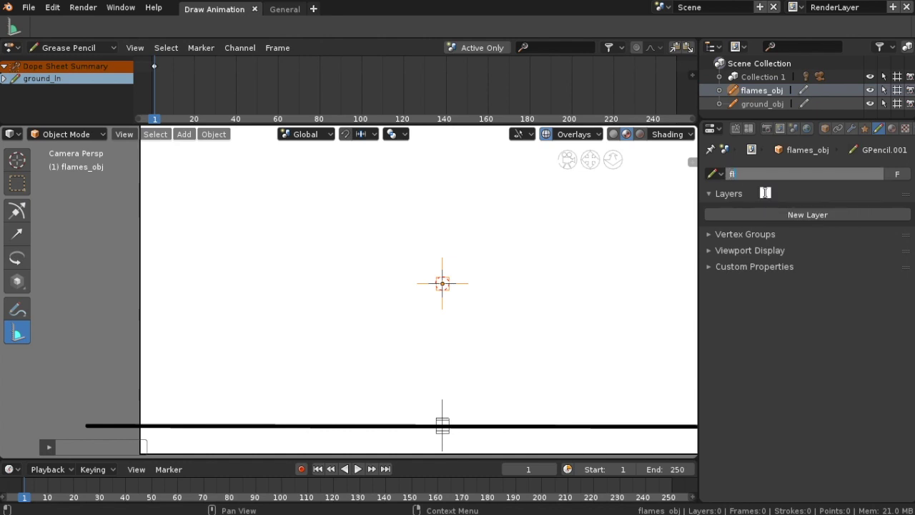
type("ames")
key("Return")
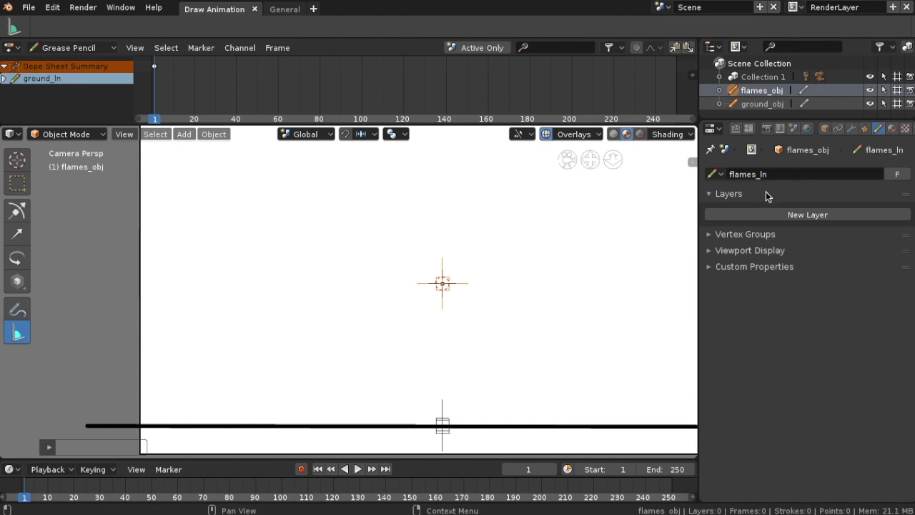
Step: Add the first layer GP_Layer and drag flames_obj toward the ground line
left_click(805, 214)
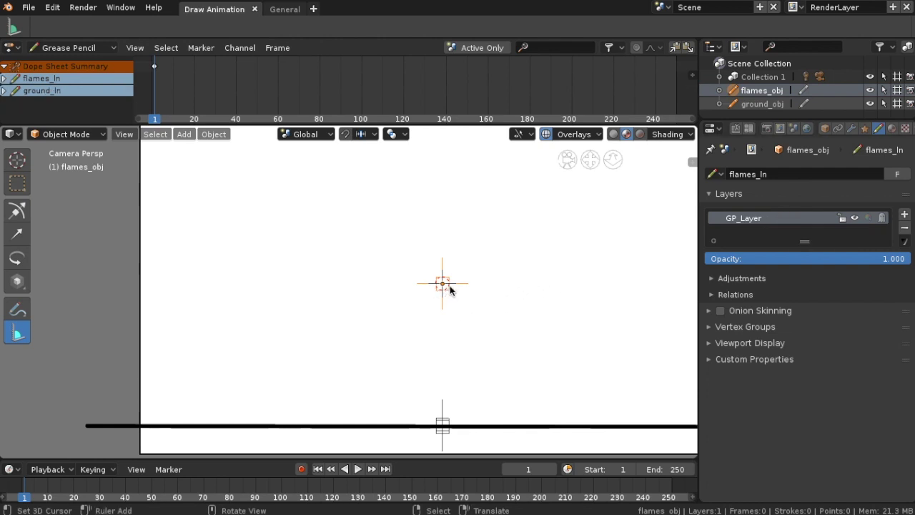
left_click_drag(445, 285, 445, 329)
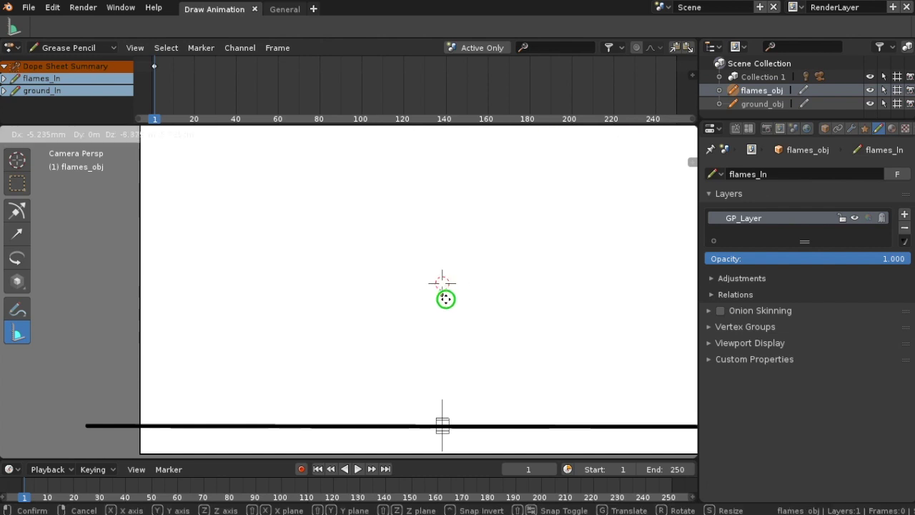
mouse_move(445, 329)
left_mouse_down()
mouse_move(466, 378)
mouse_move(449, 401)
mouse_move(467, 322)
mouse_move(452, 290)
left_mouse_up()
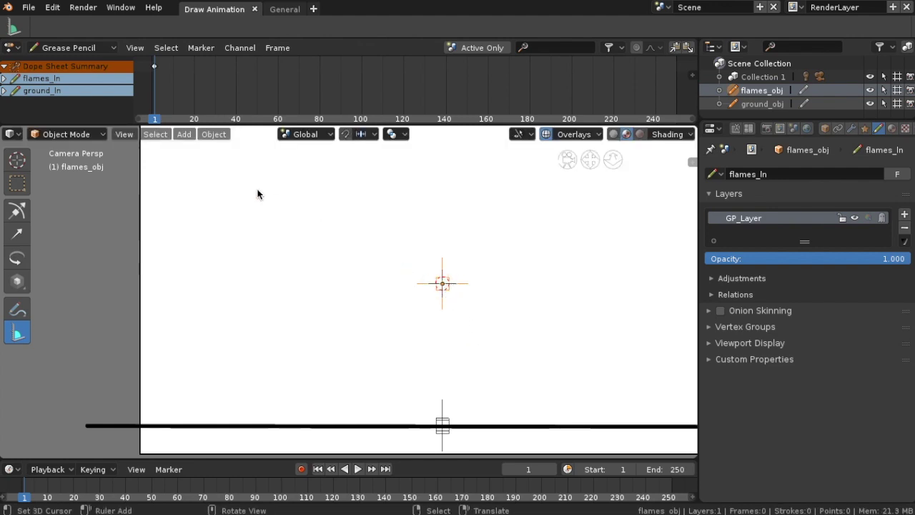
Step: Put flames_obj into Draw mode from the interaction mode dropdown
left_click(102, 135)
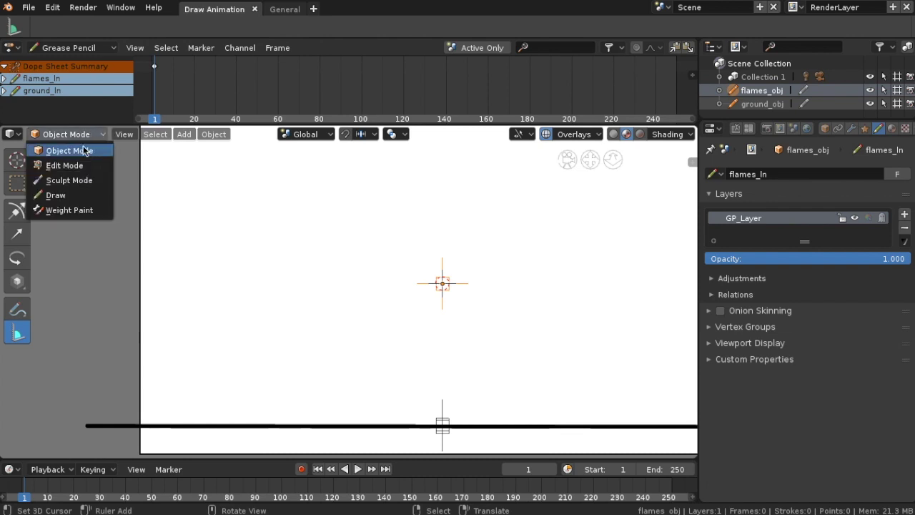
left_click(58, 195)
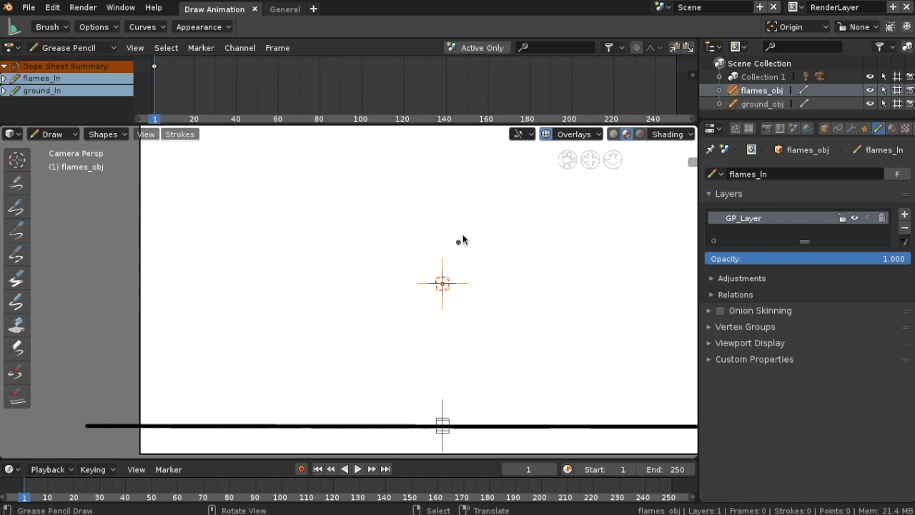
Step: Sketch five wavy freehand flame strokes fanning upward and leftward from the flames_obj origin
left_click_drag(488, 177, 444, 284)
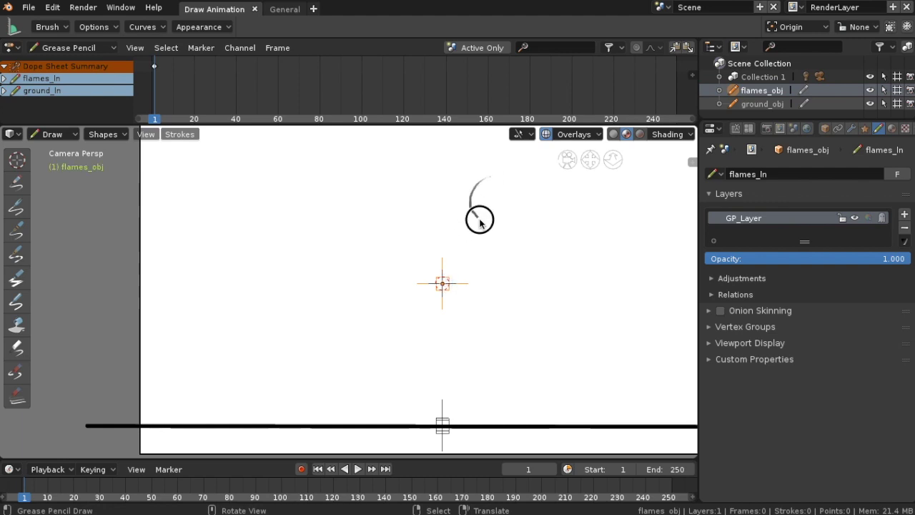
mouse_move(445, 167)
left_mouse_down()
mouse_move(433, 176)
mouse_move(451, 285)
left_mouse_up()
left_click_drag(409, 164, 444, 284)
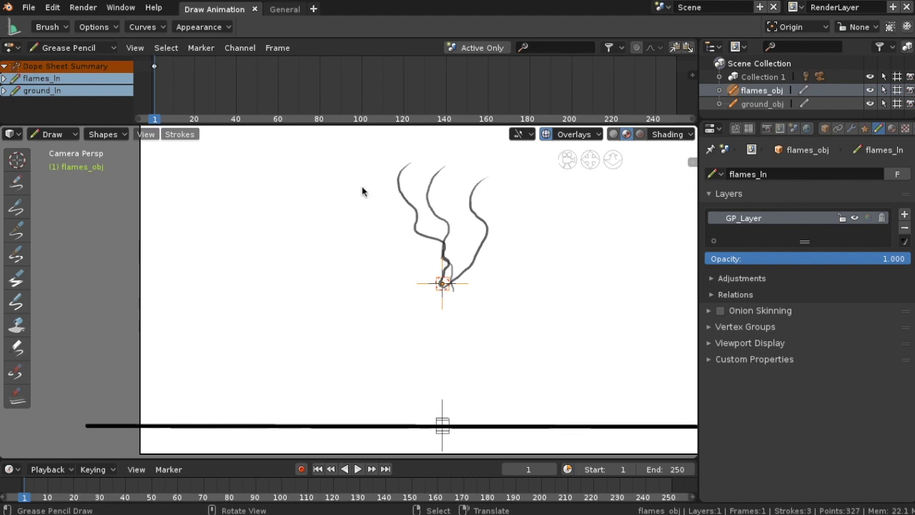
left_click_drag(372, 174, 444, 282)
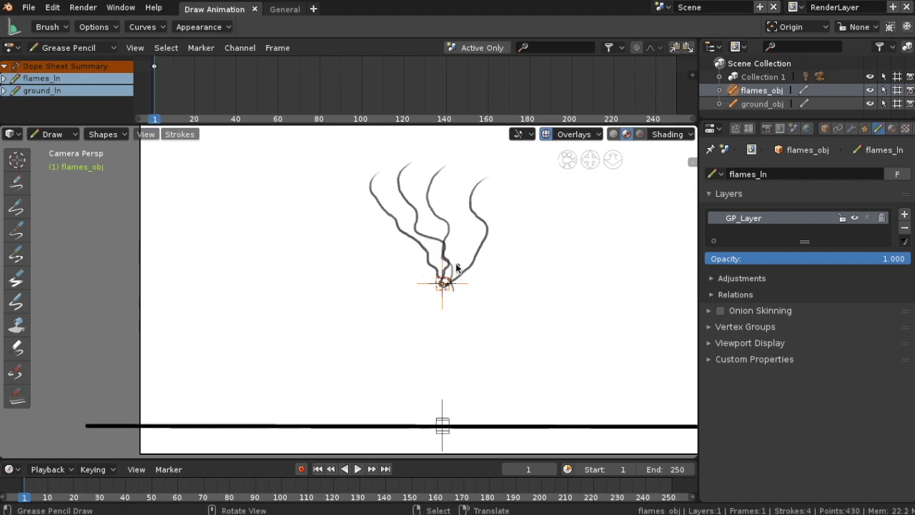
left_click_drag(353, 194, 445, 284)
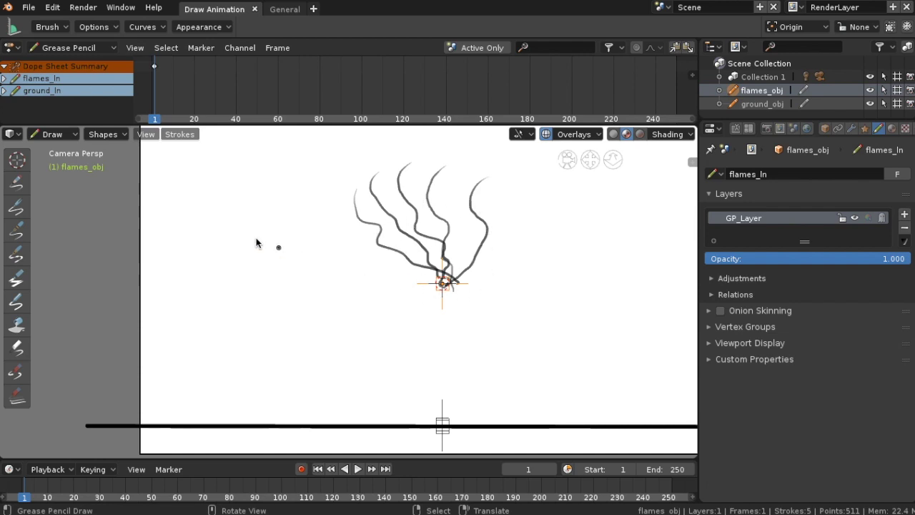
left_click(75, 137)
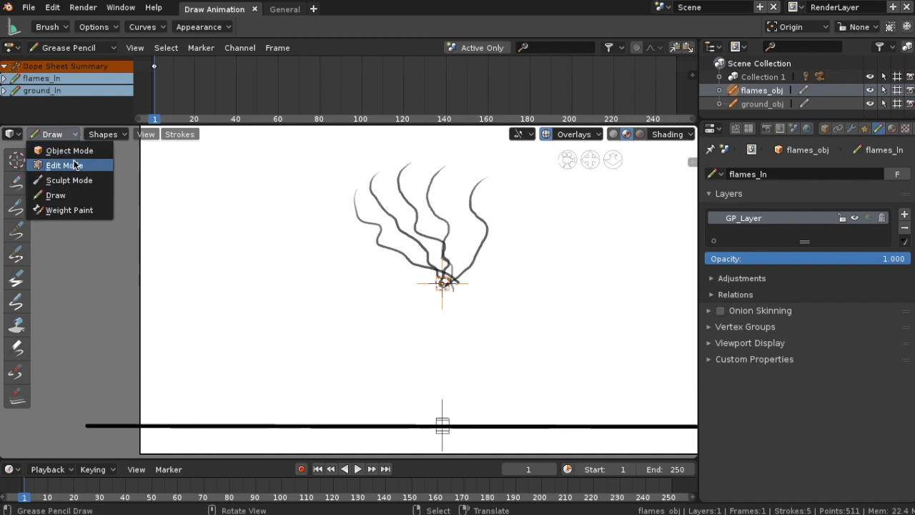
Step: Return to Object Mode and drag flames_obj down onto the ground line
left_click(66, 153)
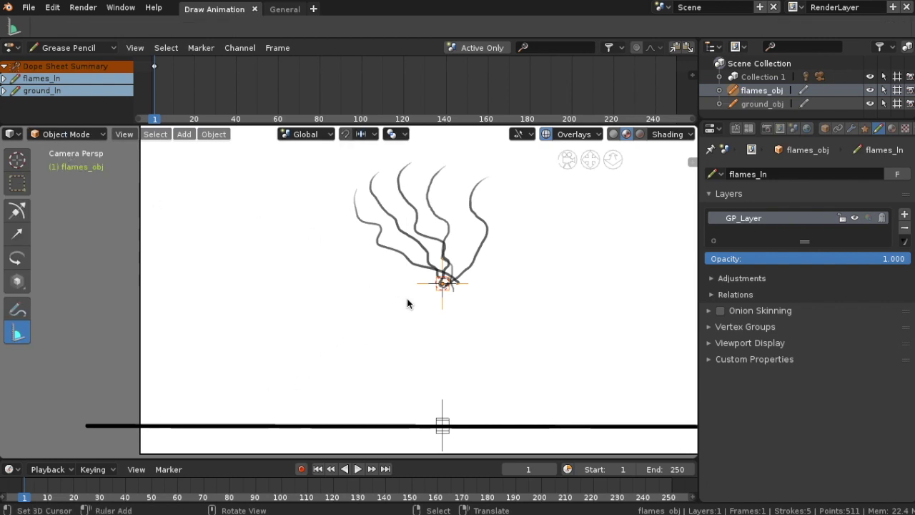
mouse_move(443, 289)
left_mouse_down()
mouse_move(442, 390)
mouse_move(462, 423)
mouse_move(446, 428)
mouse_move(443, 414)
left_mouse_up()
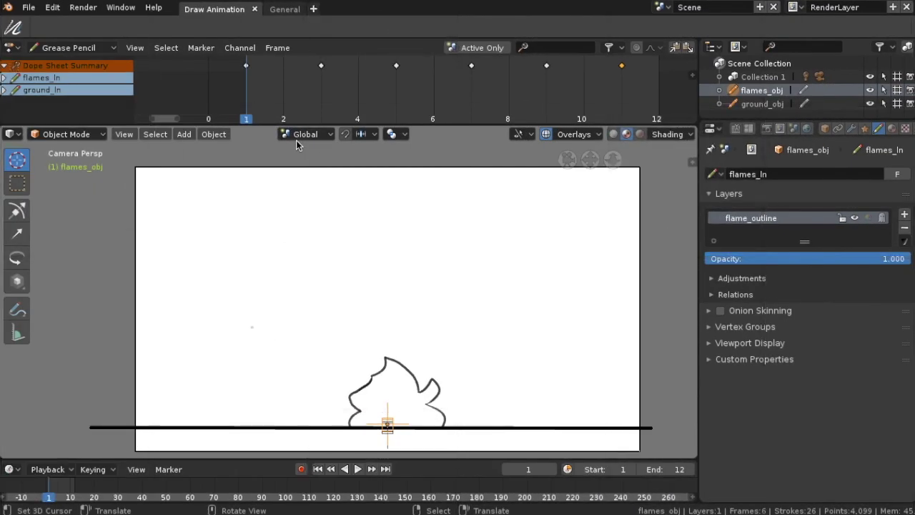
Step: Inspect the flame outline outside the camera view, then step through frames 2 to 5
key("KP_0")
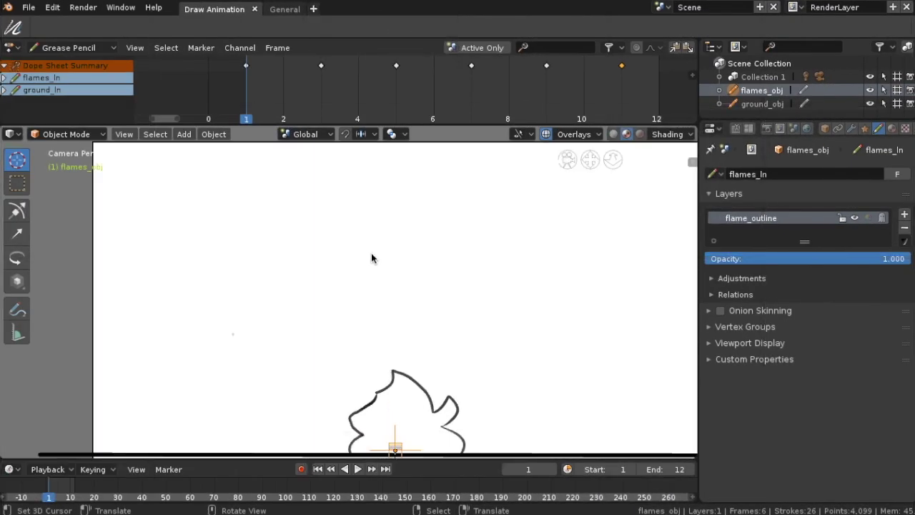
key("KP_0")
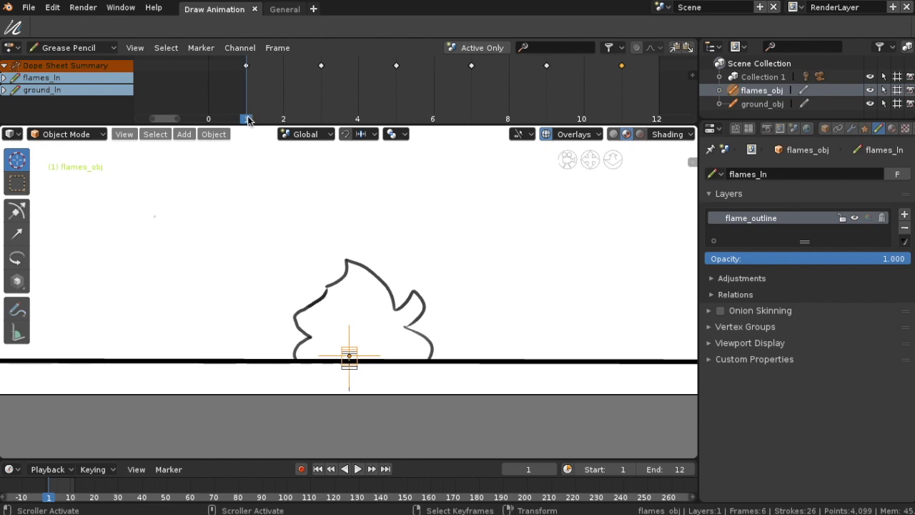
left_click(271, 113)
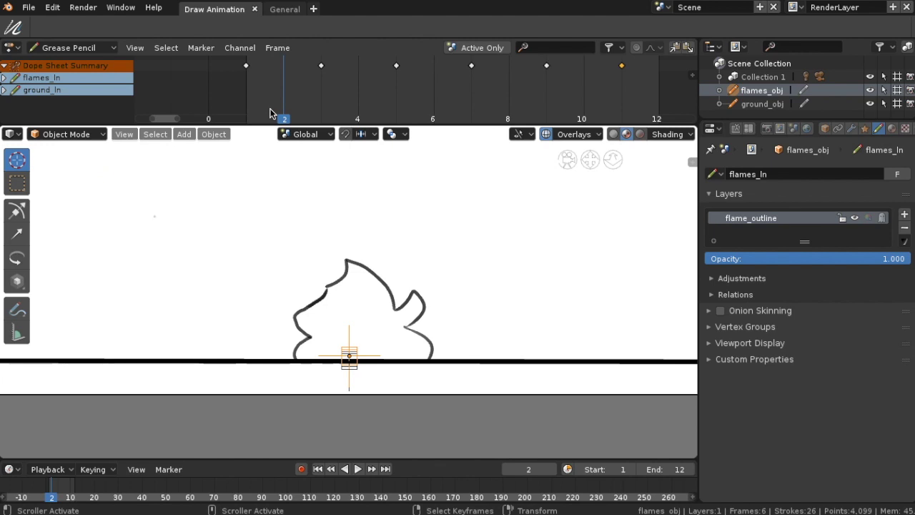
left_click(327, 103)
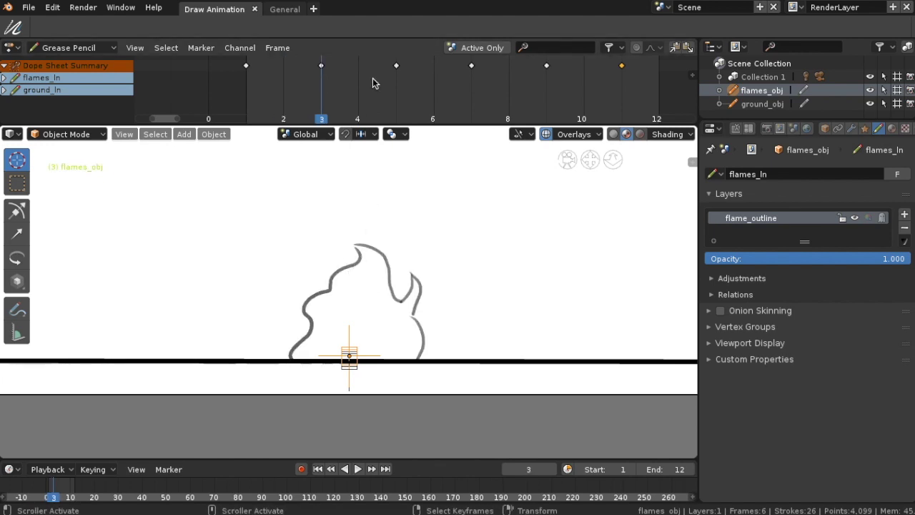
key("Right")
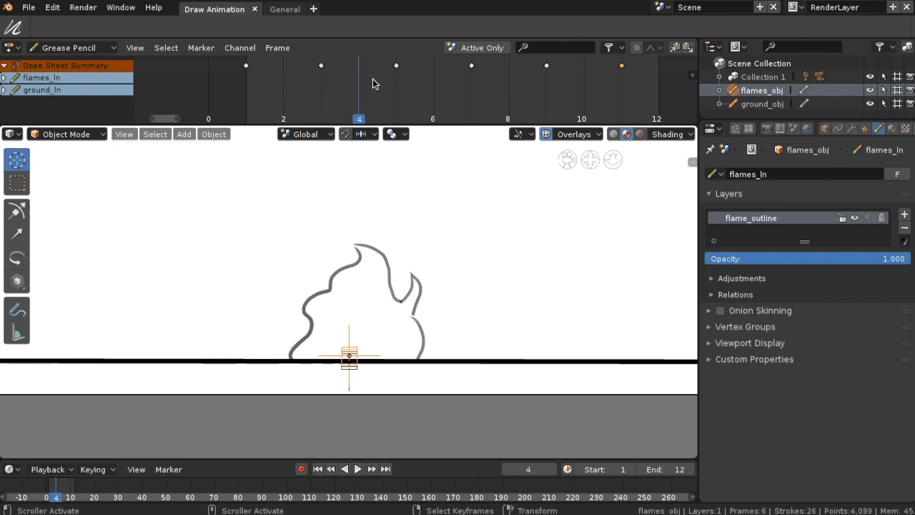
key("Right")
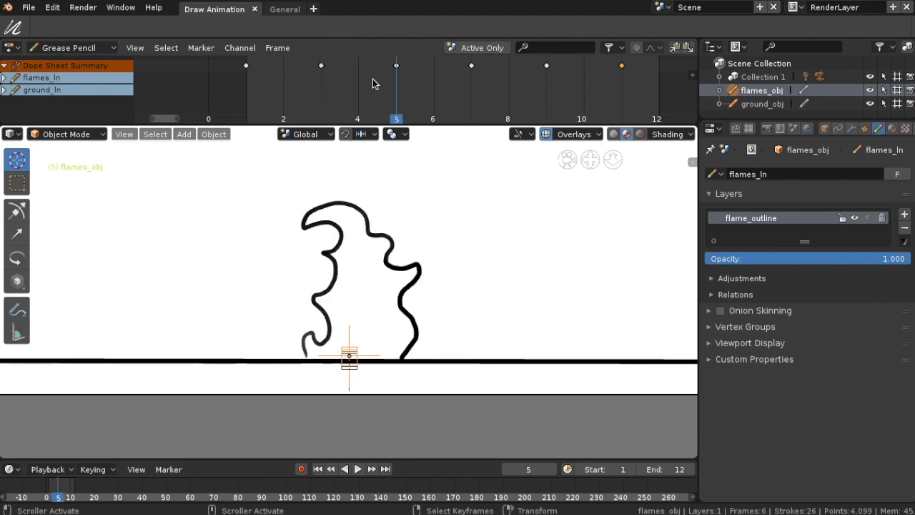
Step: Step through frames 6–11 and past the cycle's end, then back to frame 12
key("Right")
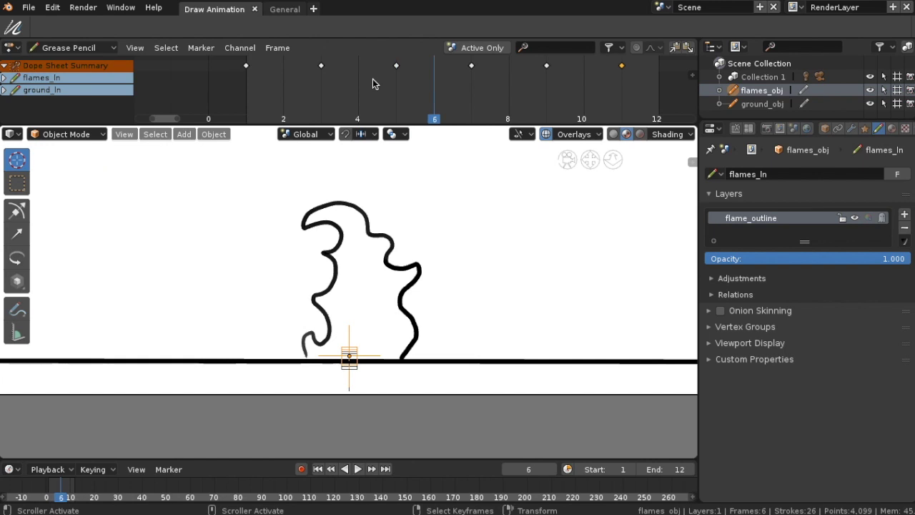
key("Right")
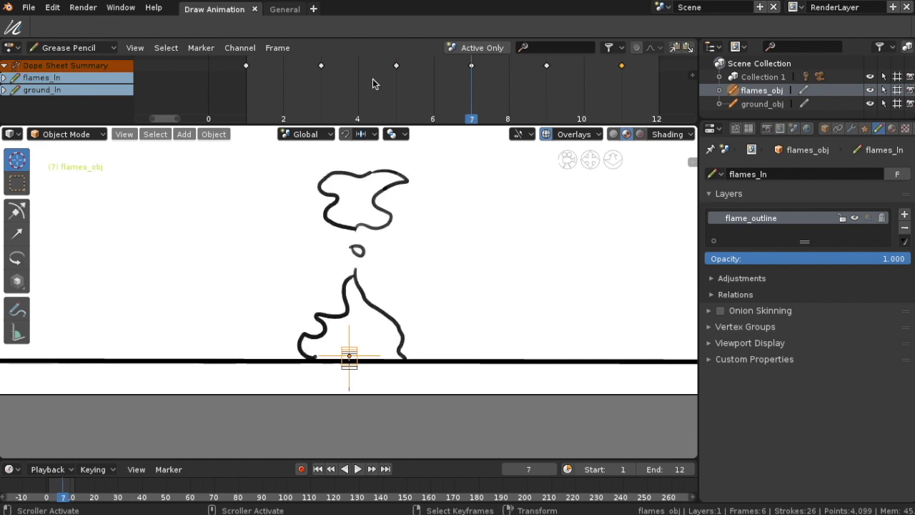
key("Right")
key("Right")
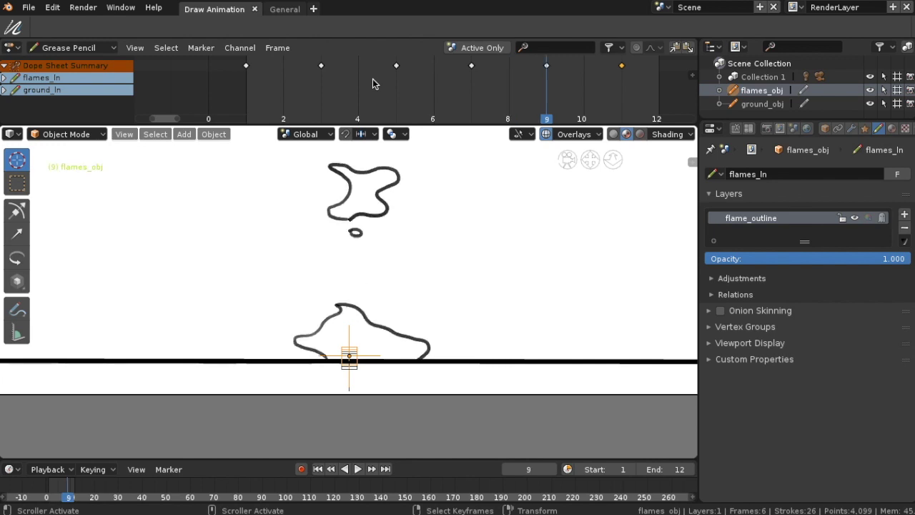
key("Right")
key("Right")
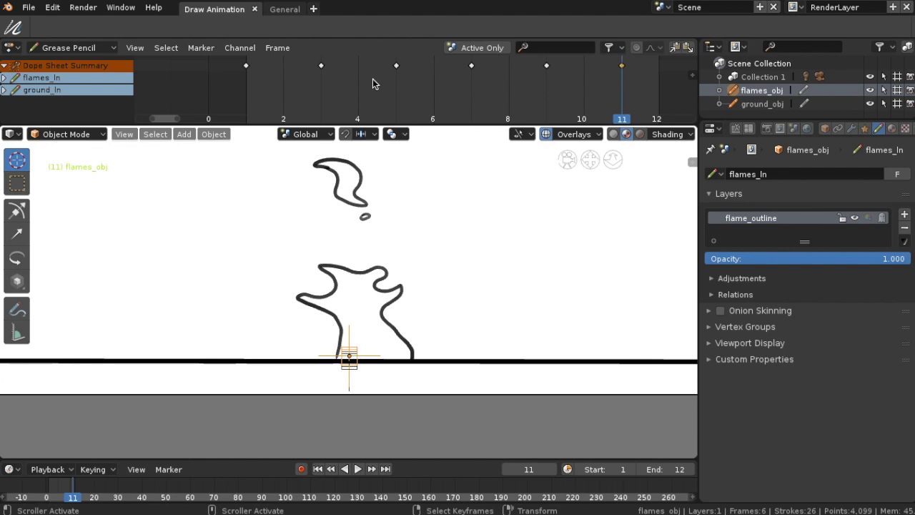
key("Right")
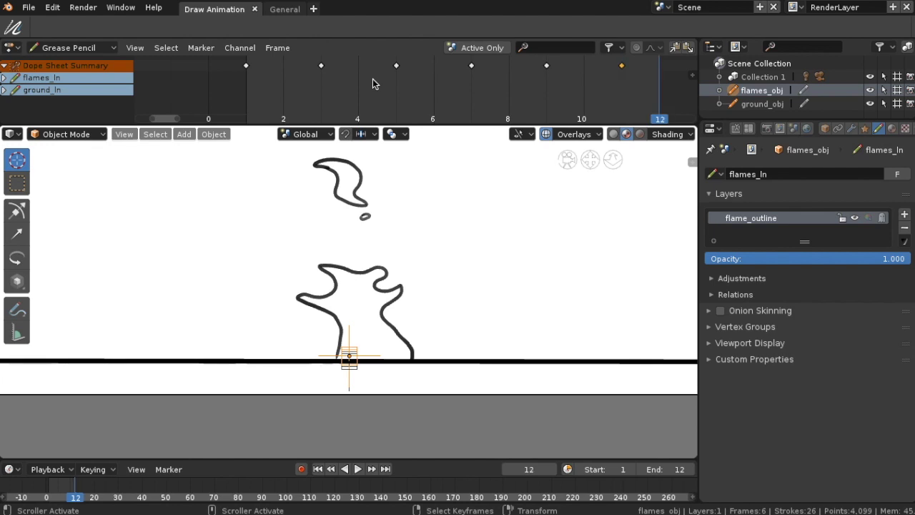
key("Right")
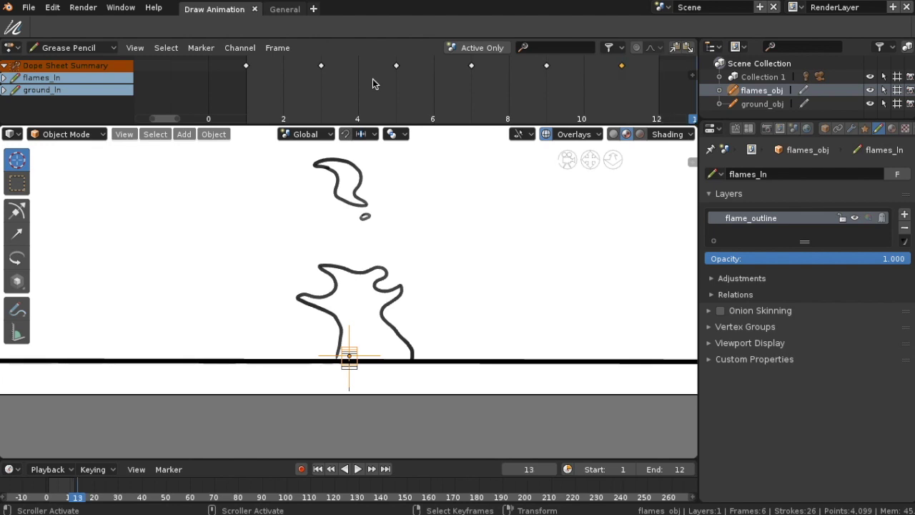
key("Left")
key("Left")
key("Left")
key("Left")
key("Left")
key("Left")
key("Left")
key("Left")
key("Left")
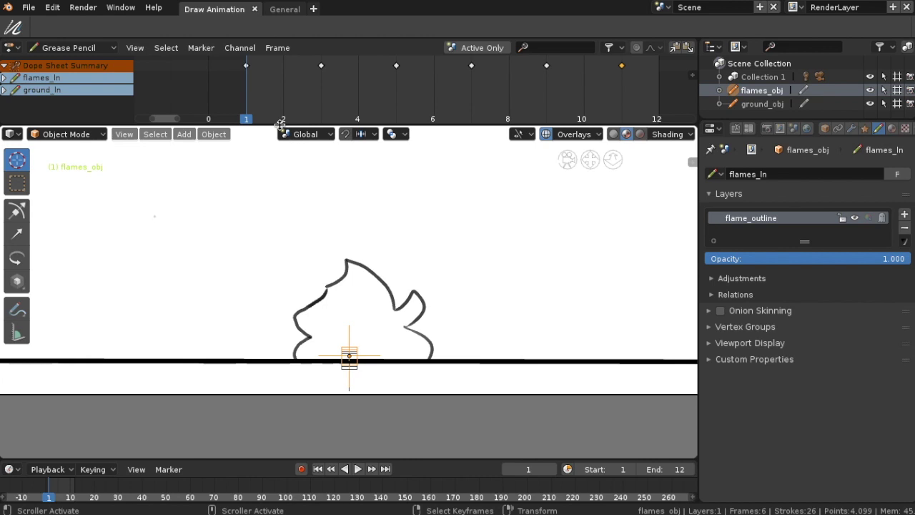
scroll(315, 276, "down", 1)
scroll(317, 278, "down", 1)
scroll(317, 279, "down", 1)
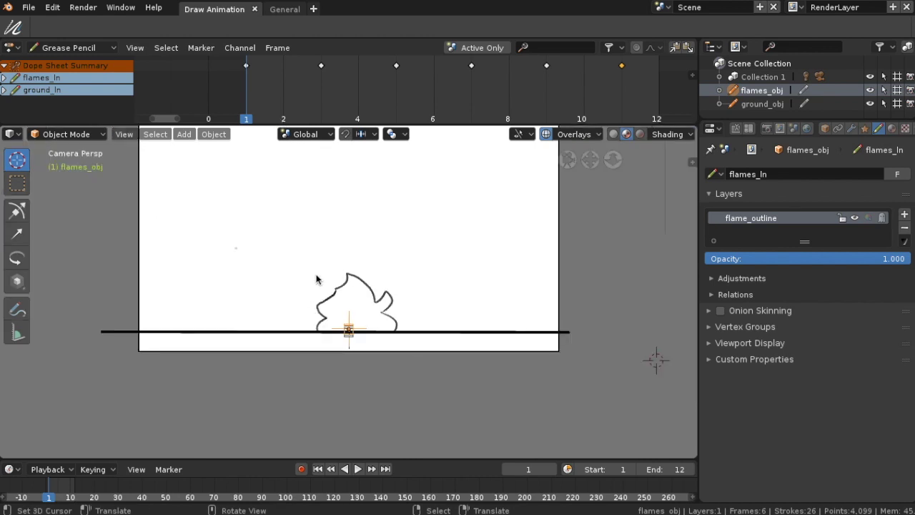
mouse_move(309, 282)
middle_mouse_down("shift")
mouse_move(308, 385)
mouse_move(321, 293)
middle_mouse_up("shift")
scroll(321, 321, "up", 2)
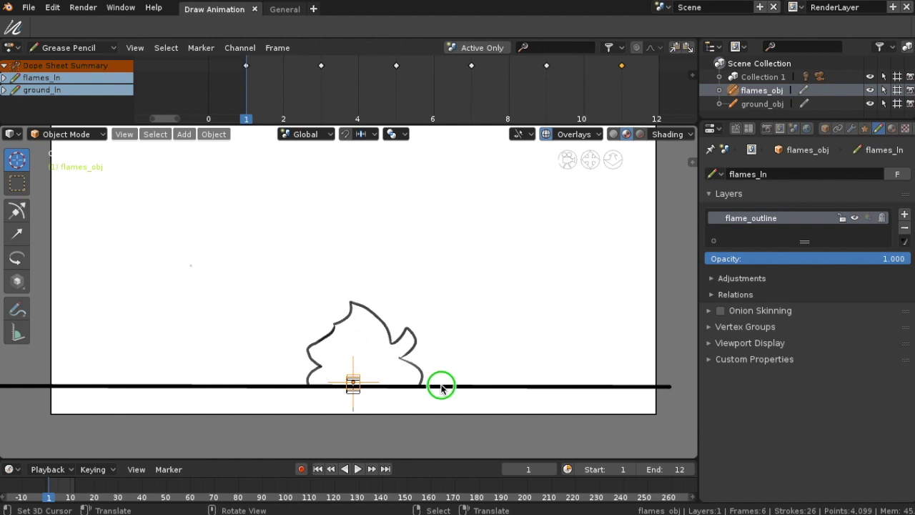
key("g")
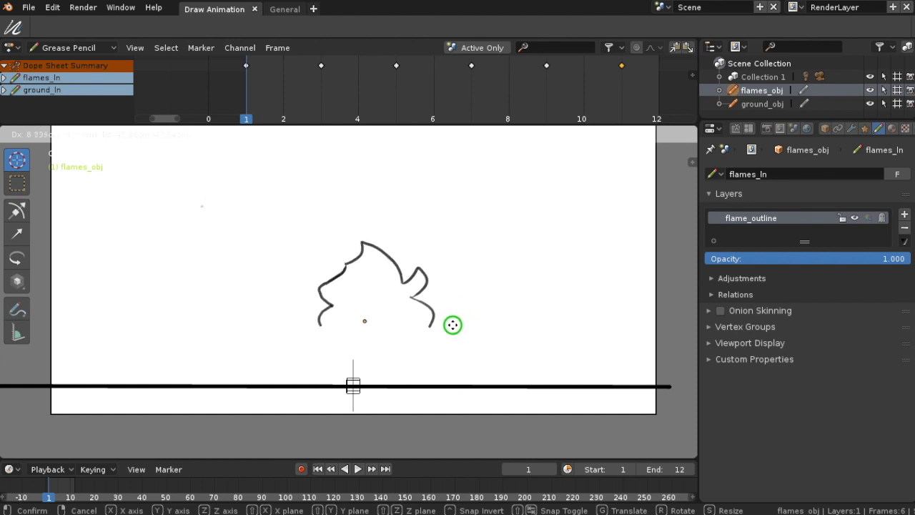
key("Escape")
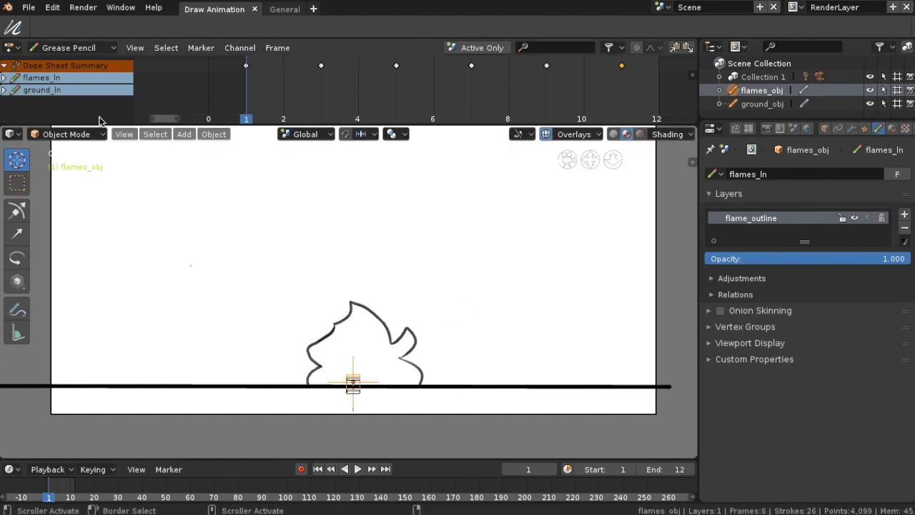
left_click(102, 136)
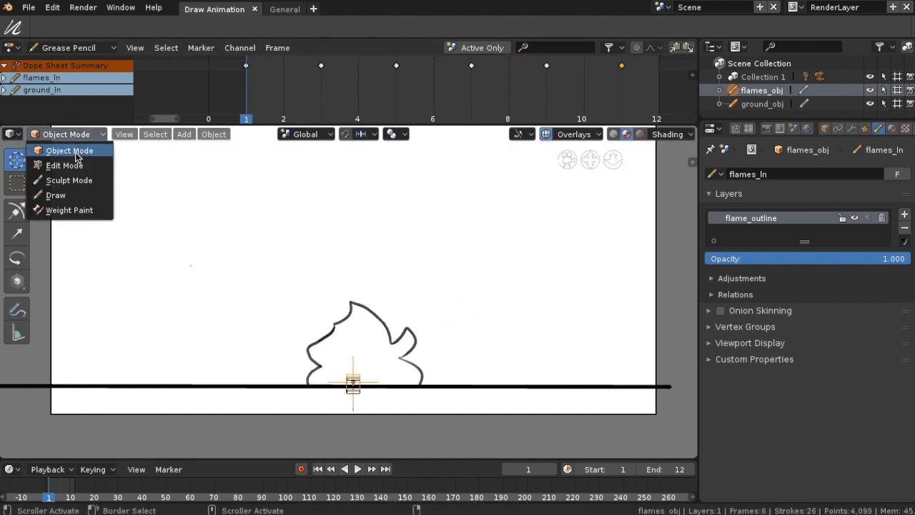
left_click(71, 154)
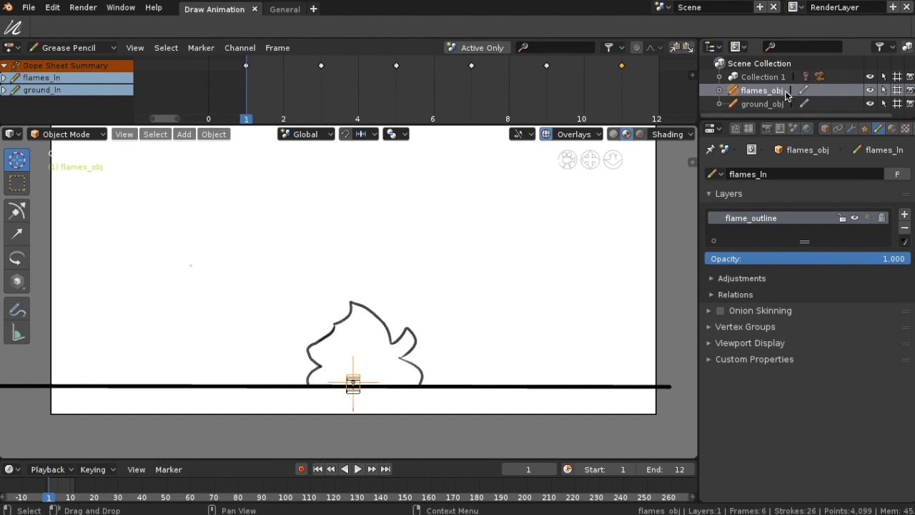
left_click(753, 106)
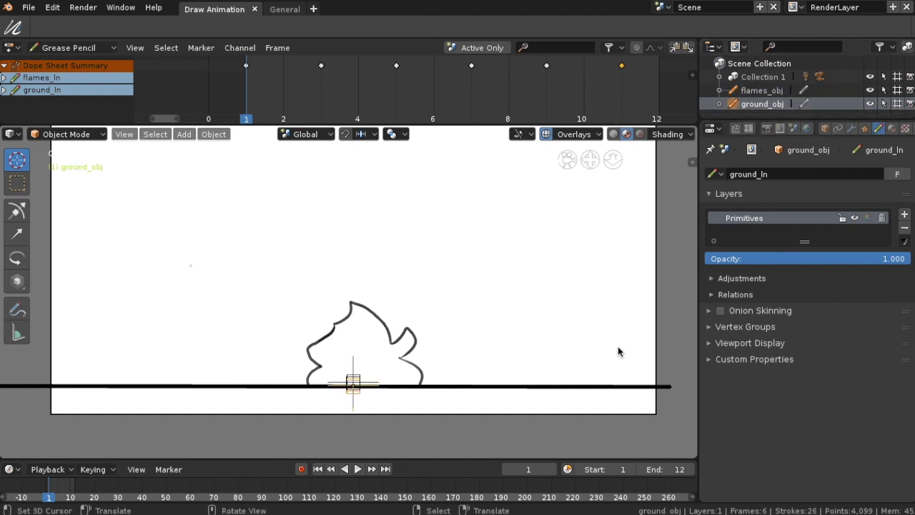
mouse_move(553, 390)
left_mouse_down()
mouse_move(584, 228)
mouse_move(566, 265)
left_mouse_up()
right_click(567, 272)
Step: Play the 12-frame flame loop, reposition flames_obj on the ground line, then select ground_obj
left_click(358, 470)
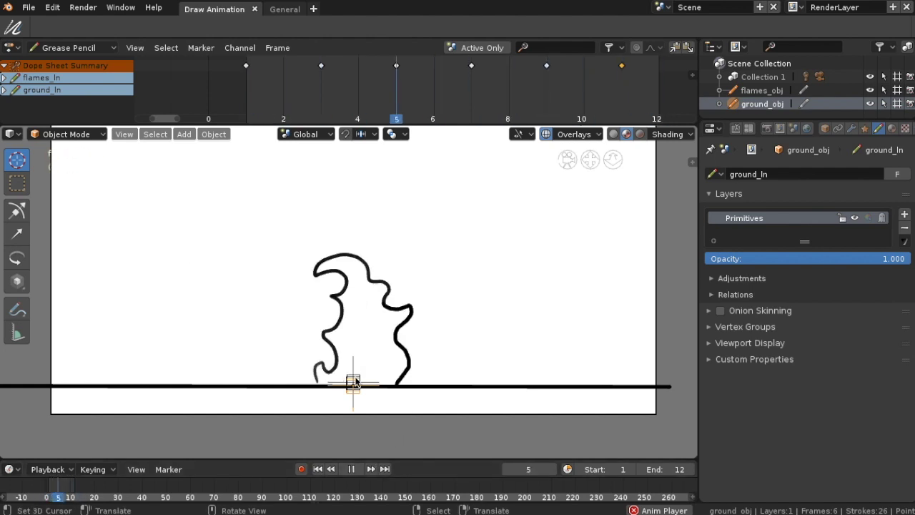
left_click(765, 90)
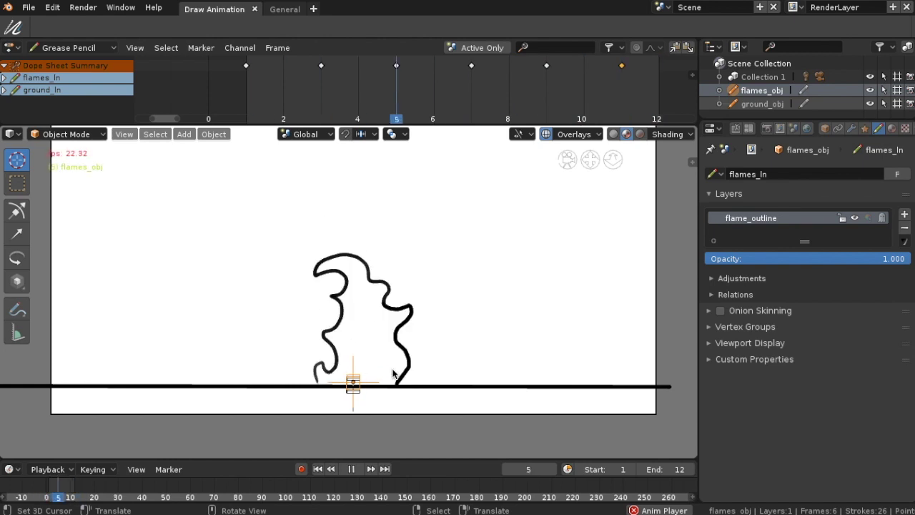
key("g")
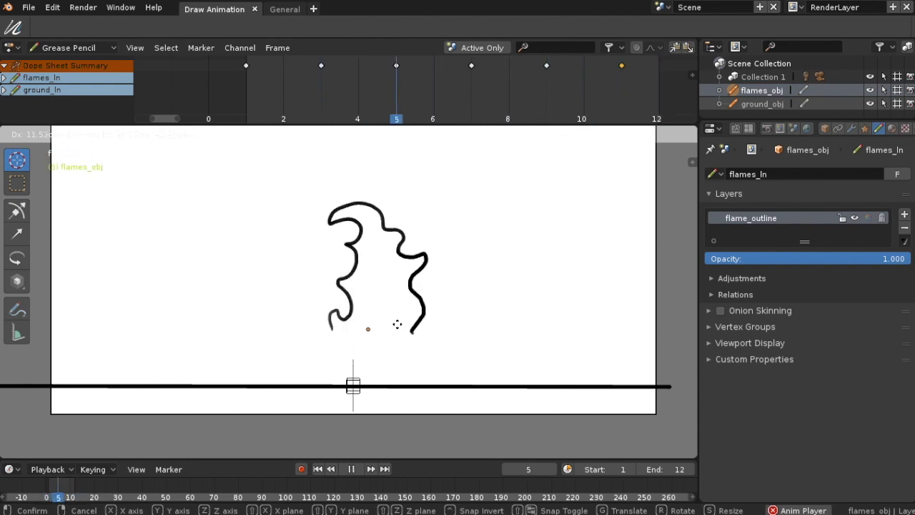
left_click(397, 322)
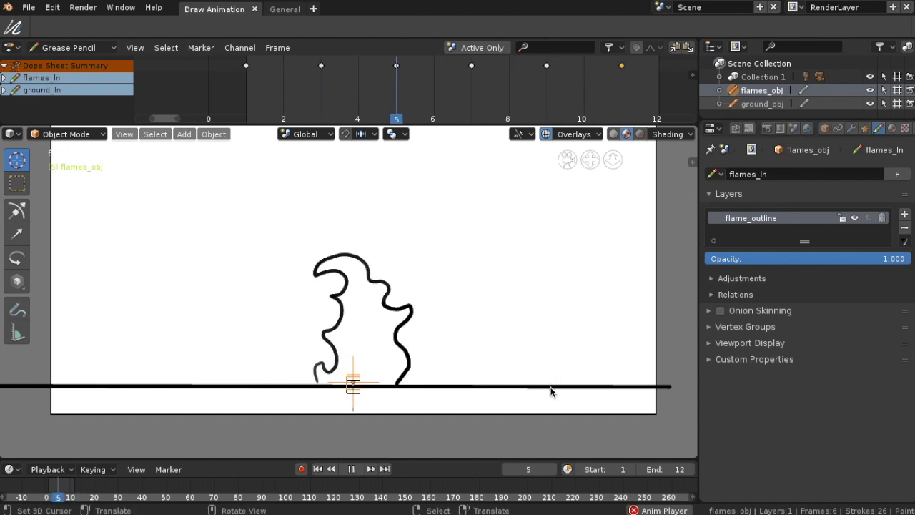
left_click(763, 107)
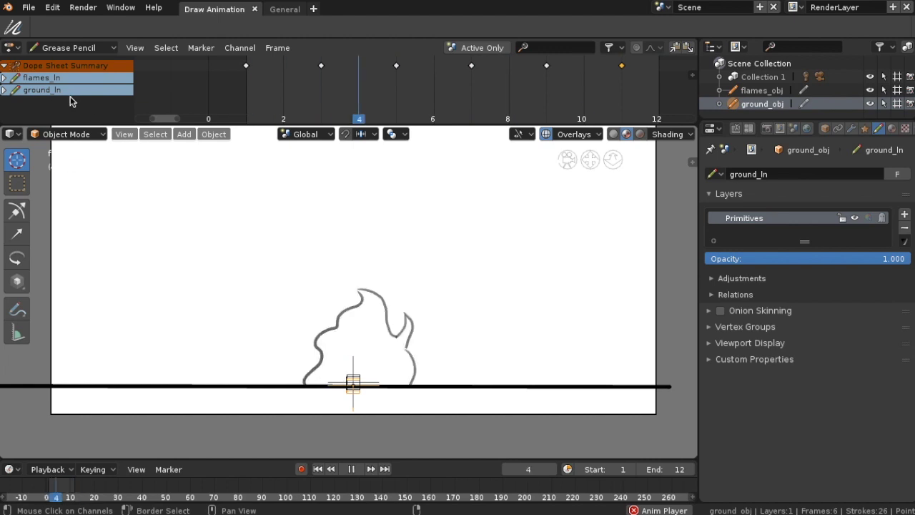
mouse_move(434, 384)
right_mouse_down()
mouse_move(471, 436)
mouse_move(455, 387)
right_mouse_up()
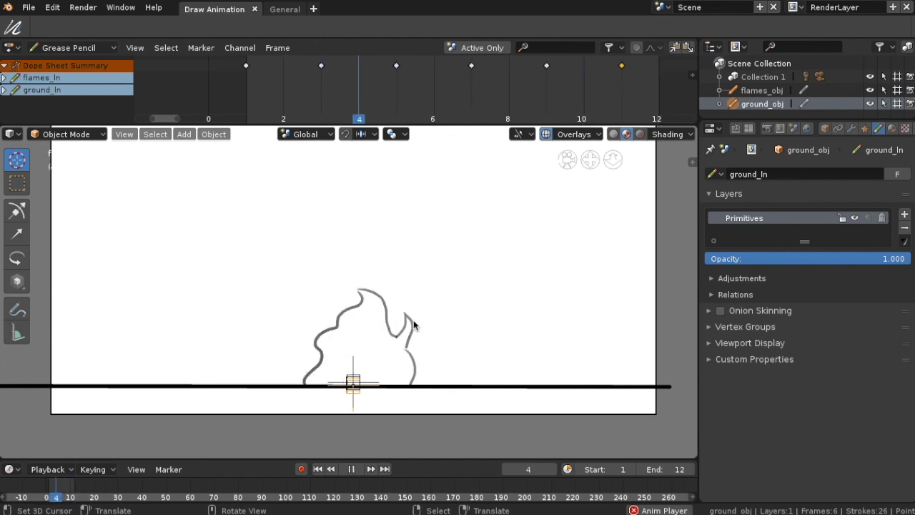
scroll(418, 323, "down", 1)
scroll(416, 325, "down", 1)
mouse_move(408, 312)
middle_mouse_down("shift")
mouse_move(418, 372)
mouse_move(422, 360)
middle_mouse_up("shift")
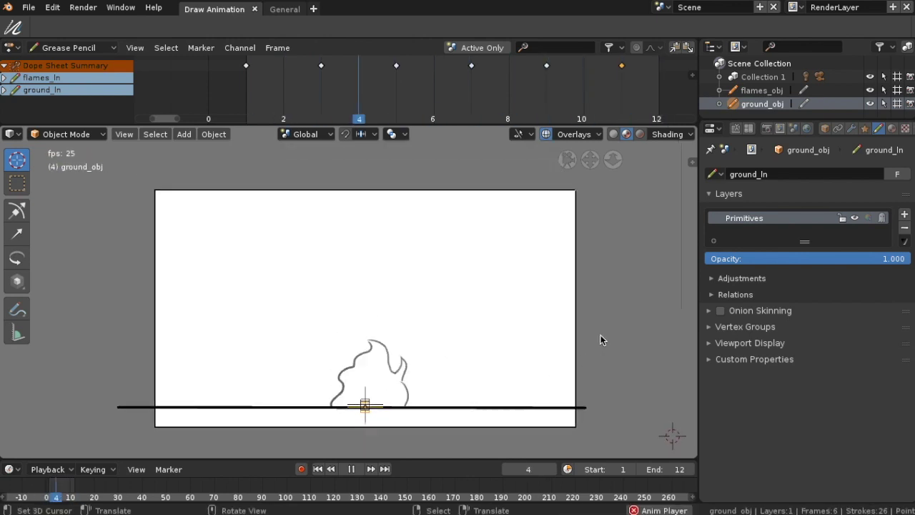
scroll(600, 335, "up", 1)
mouse_move(531, 336)
middle_mouse_down("shift")
mouse_move(547, 276)
mouse_move(547, 322)
middle_mouse_up("shift")
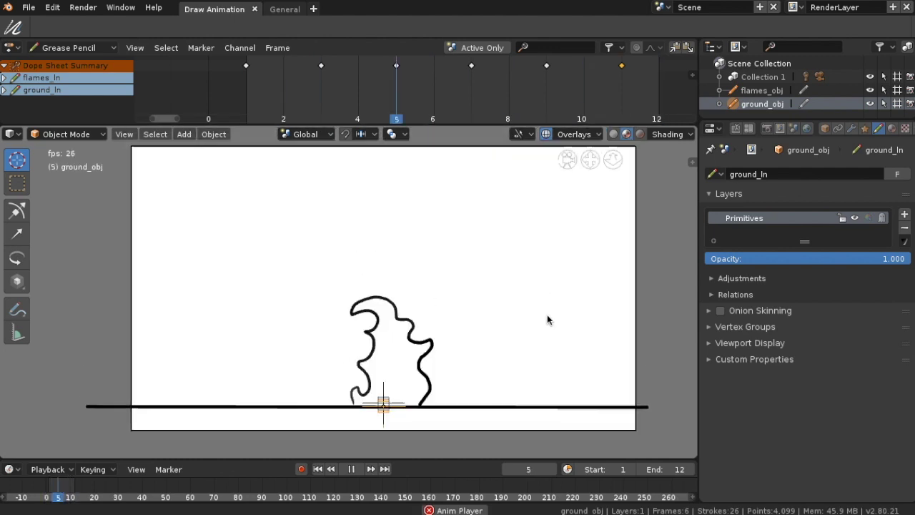